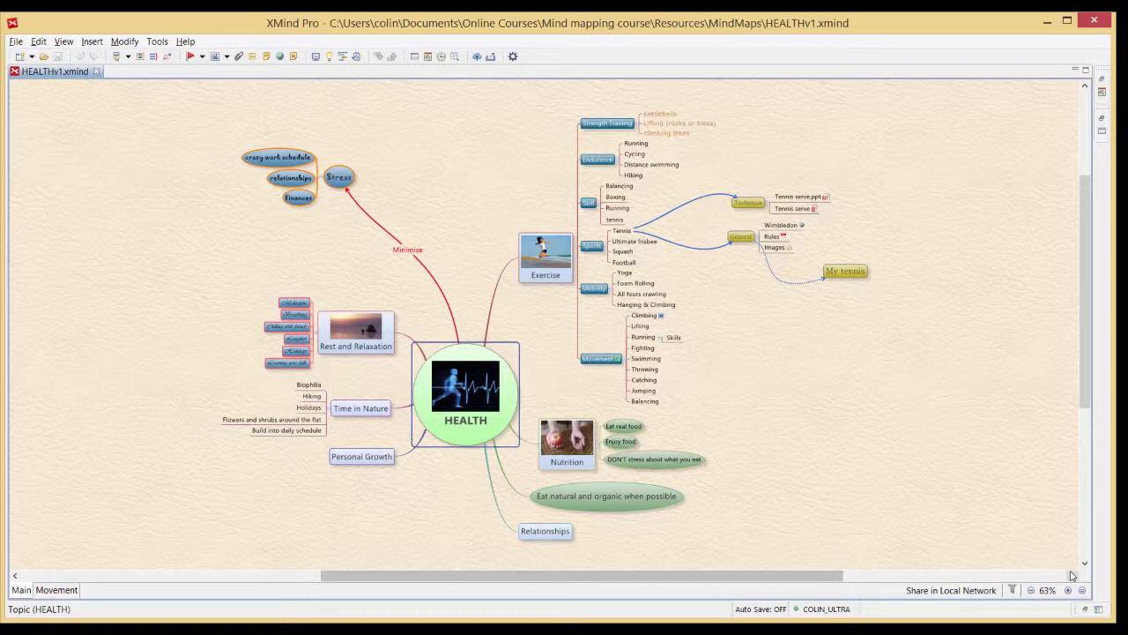
Step: Dismiss the File menu and open the Export dialog for the HEALTH map
click(1072, 575)
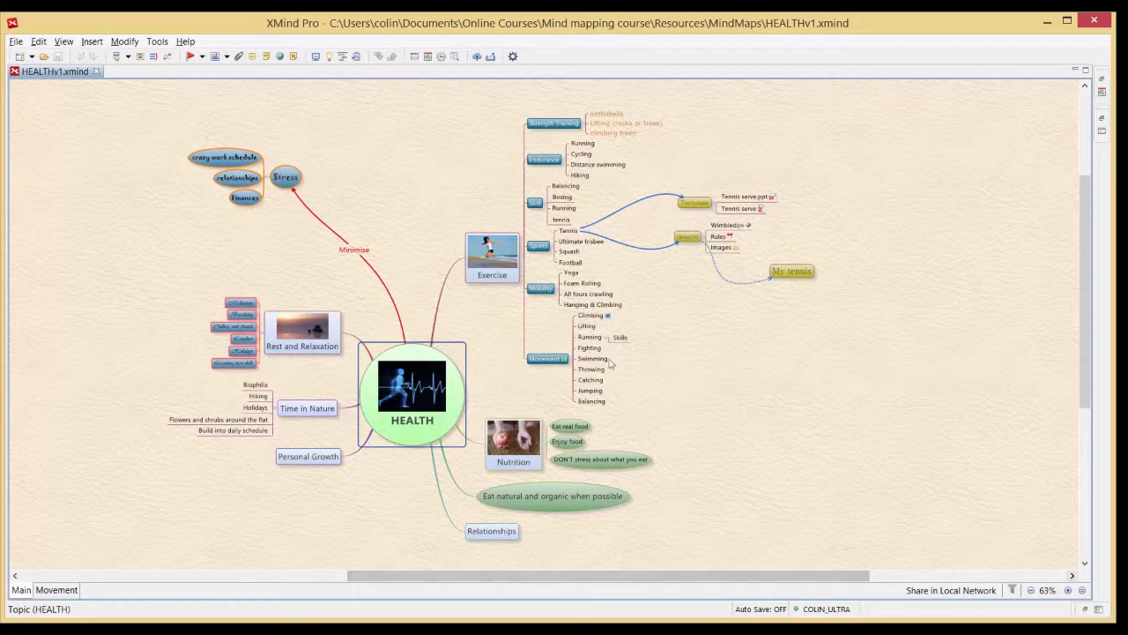
click(16, 41)
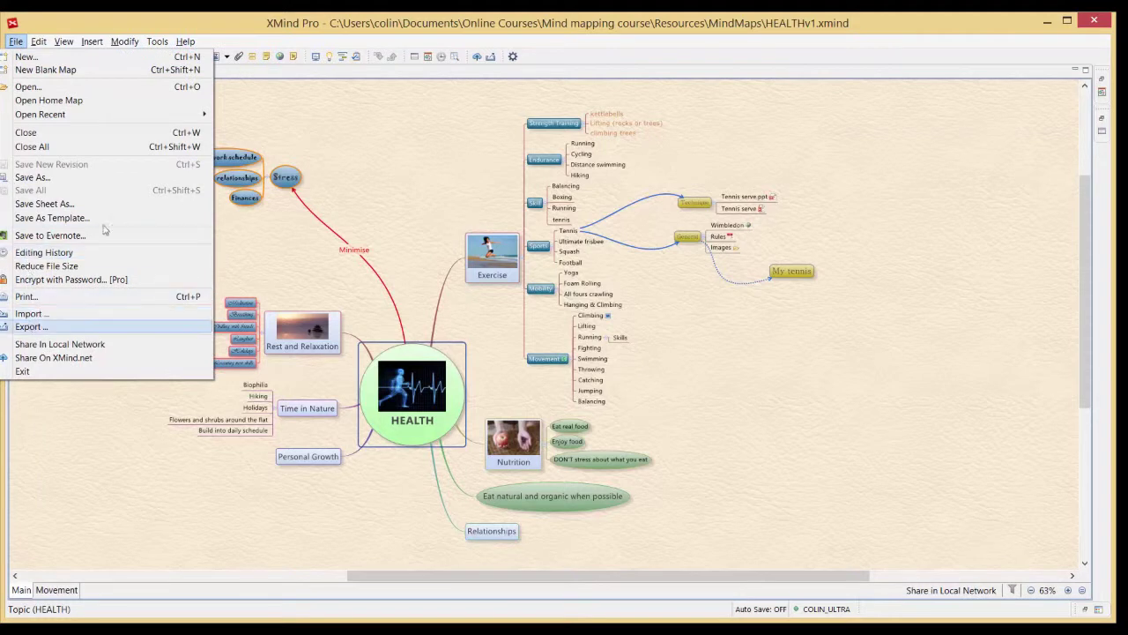
click(406, 78)
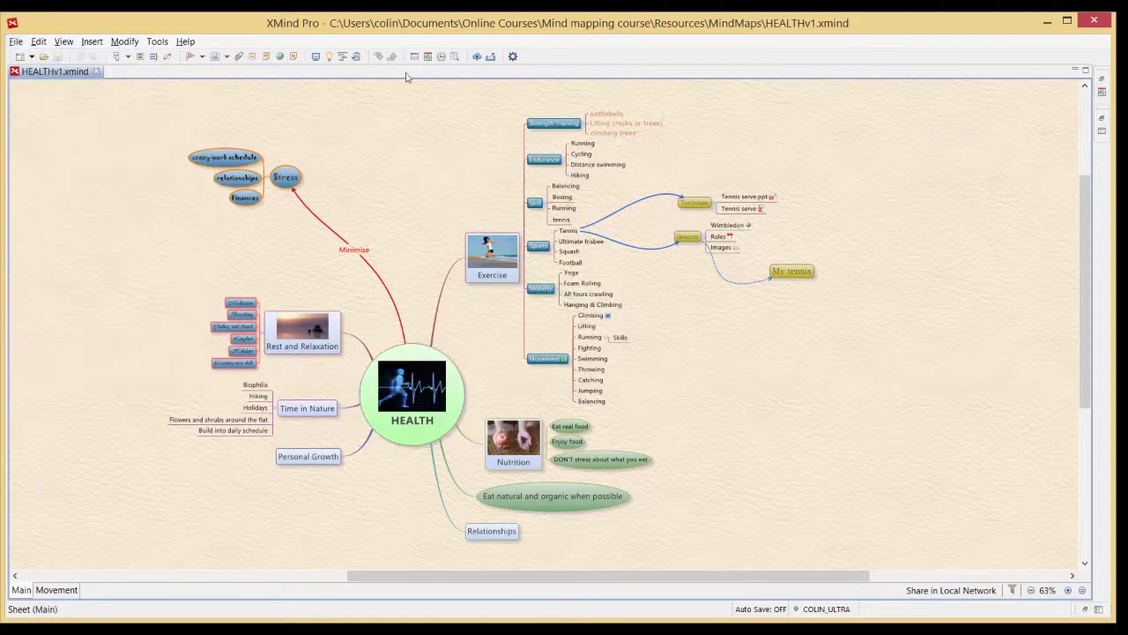
click(492, 59)
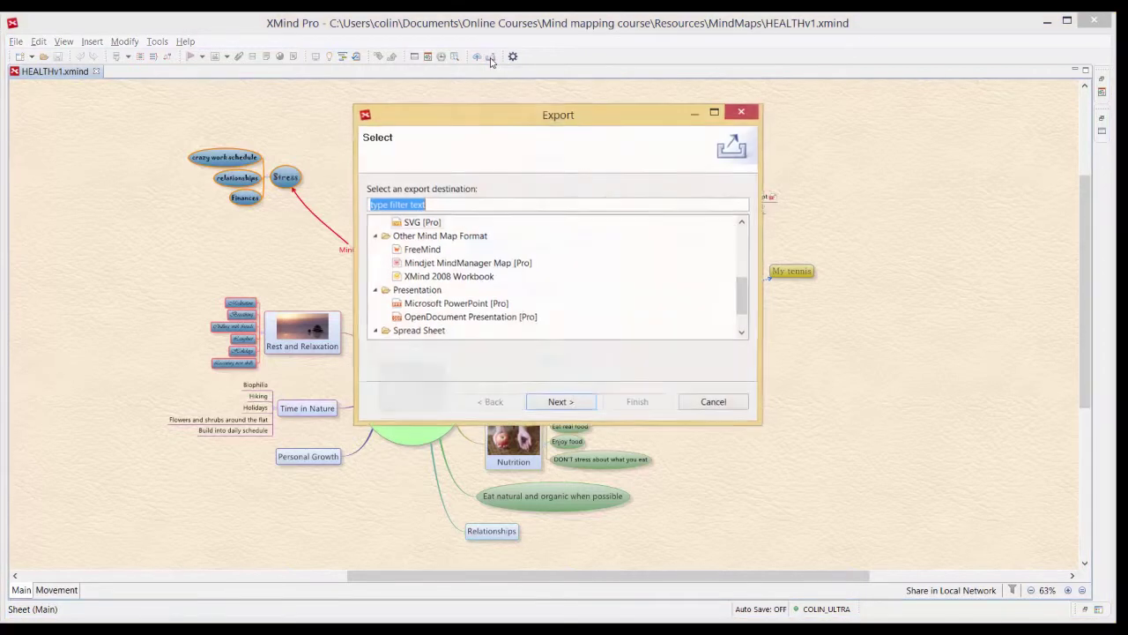
Step: Scroll through the export destinations: HTML, Microsoft Word, PDF Document, PowerPoint and Excel
scroll(736, 235, up, 5)
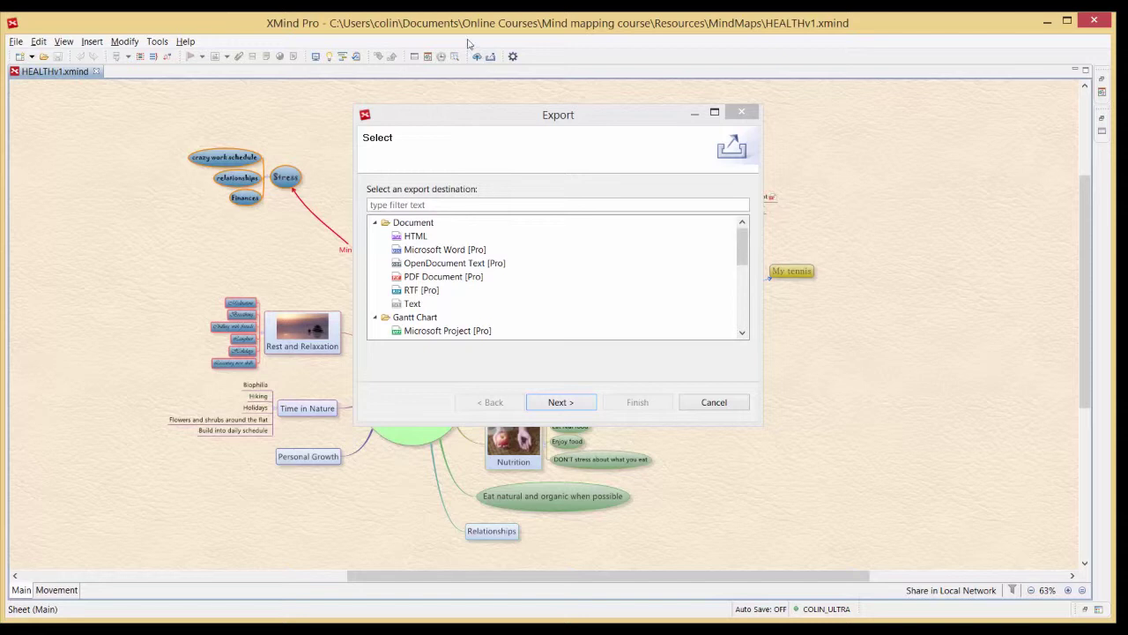
drag(738, 248, 740, 266)
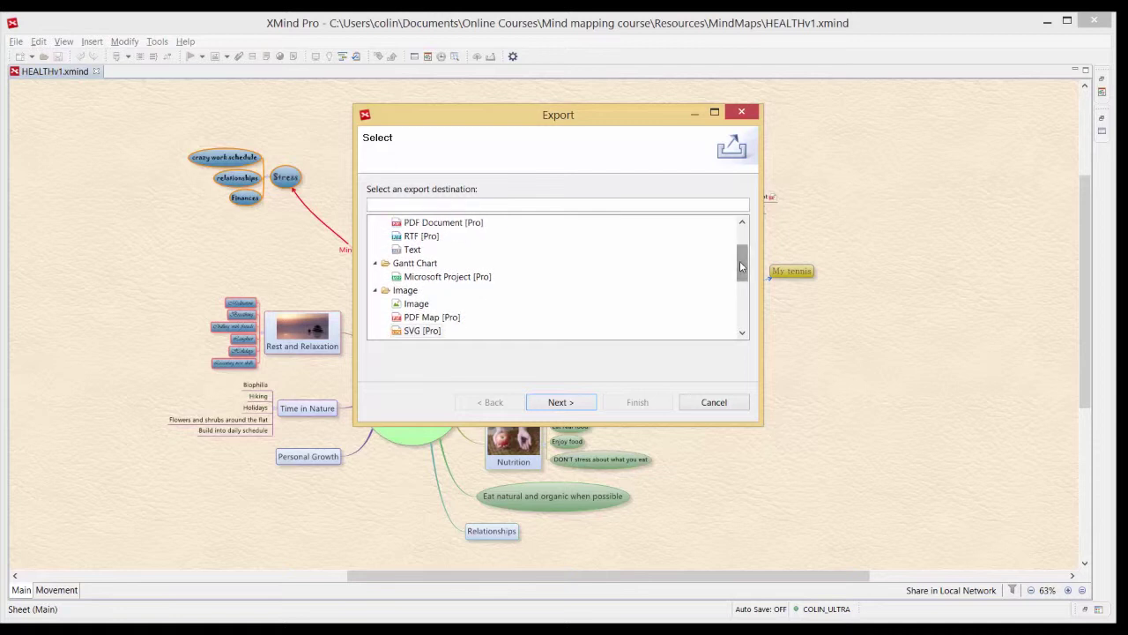
drag(740, 269, 739, 270)
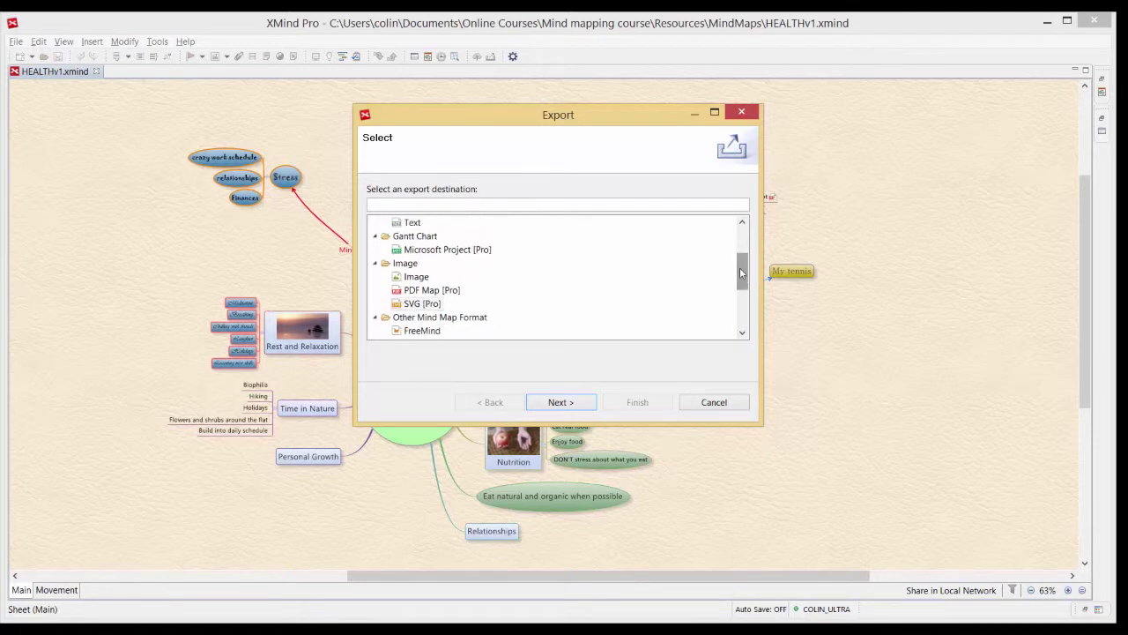
drag(739, 268, 739, 283)
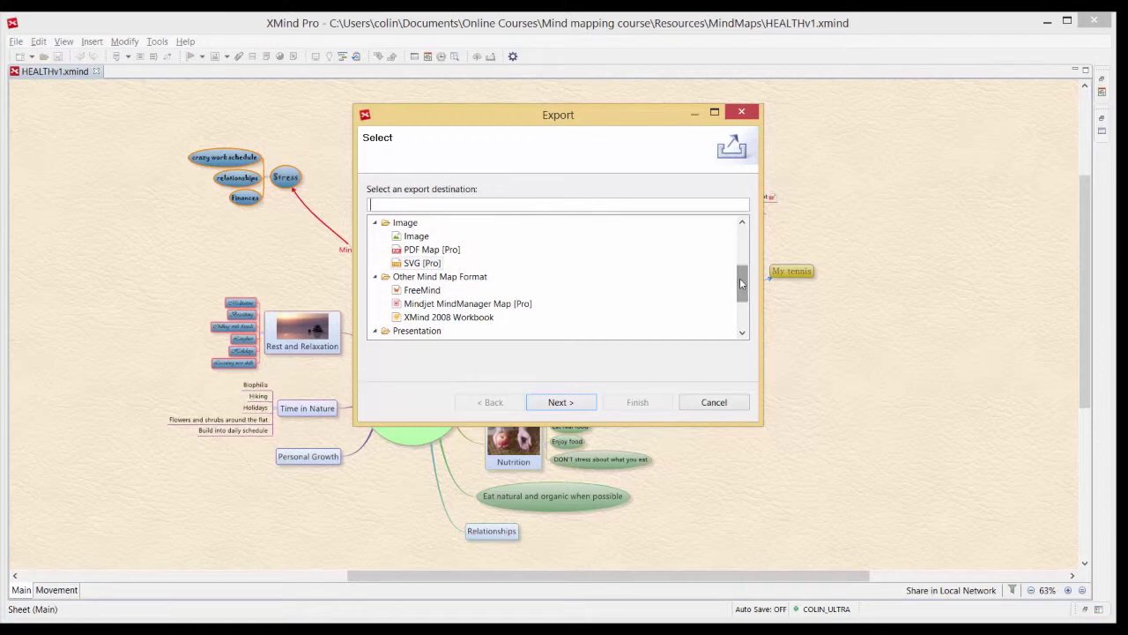
drag(739, 283, 740, 290)
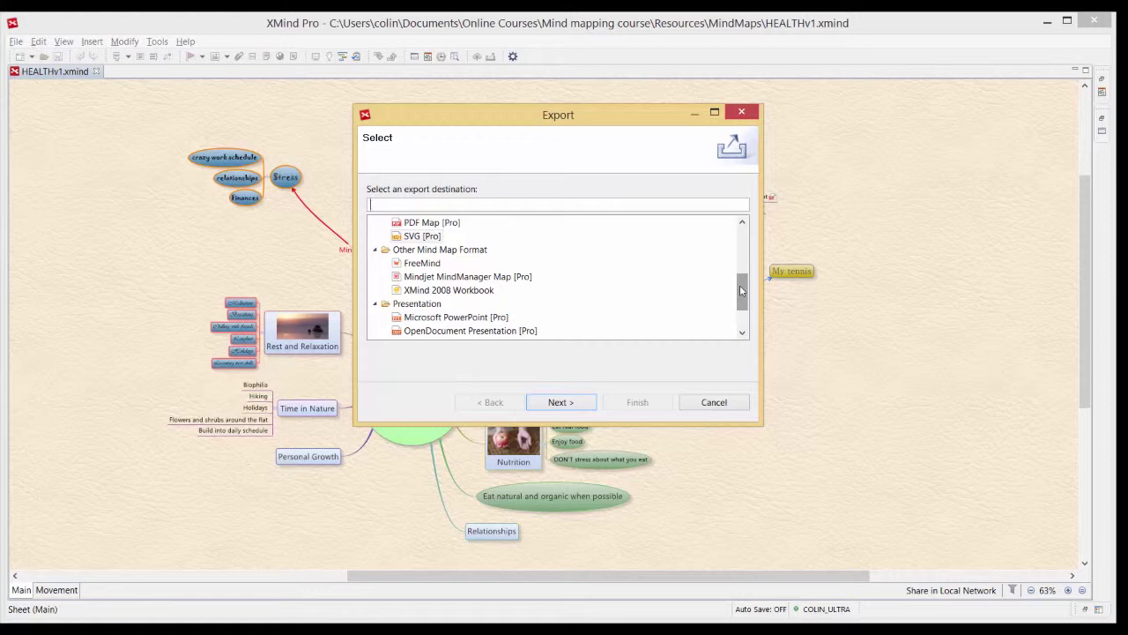
drag(740, 285, 740, 294)
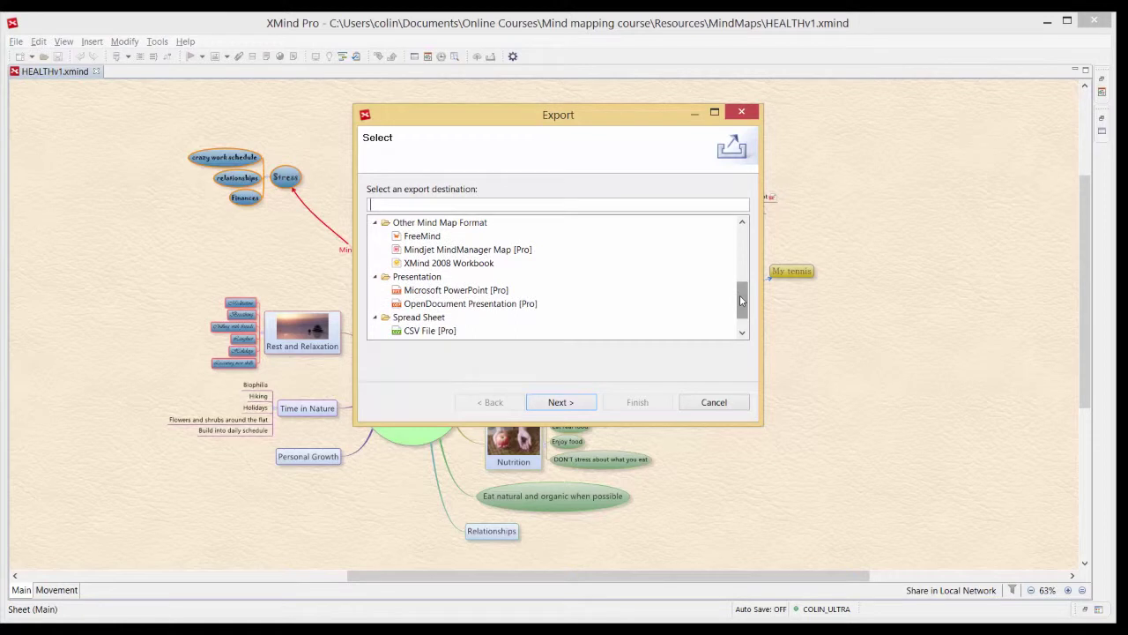
drag(739, 294, 741, 308)
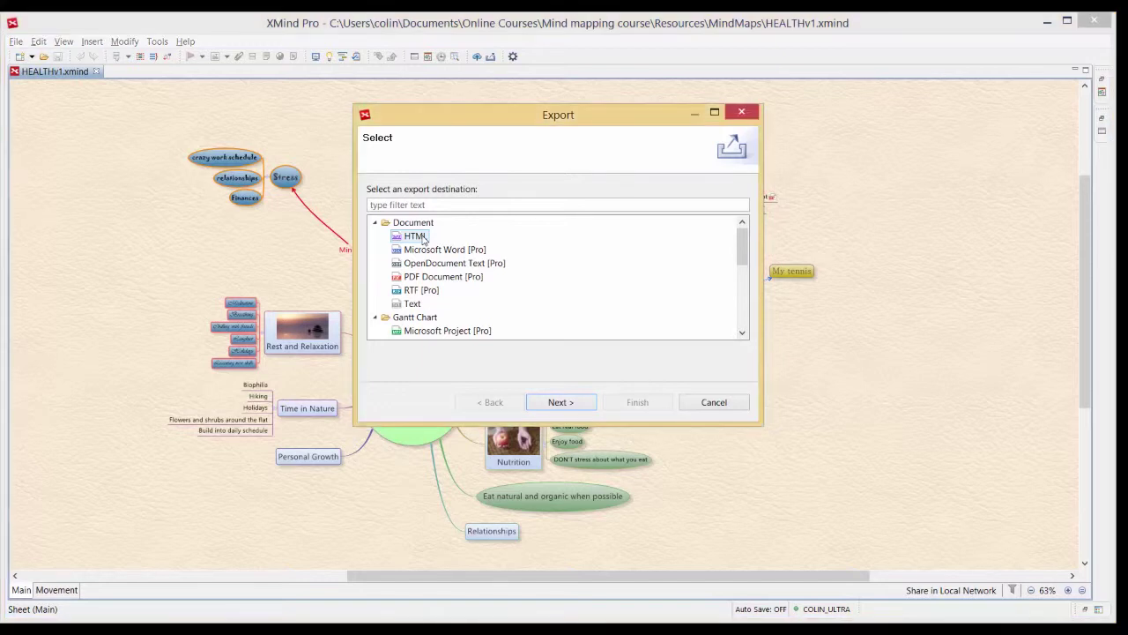
Step: Export HEALTH.html to the Desktop with All content and Separate Overview Pictures checked
click(555, 403)
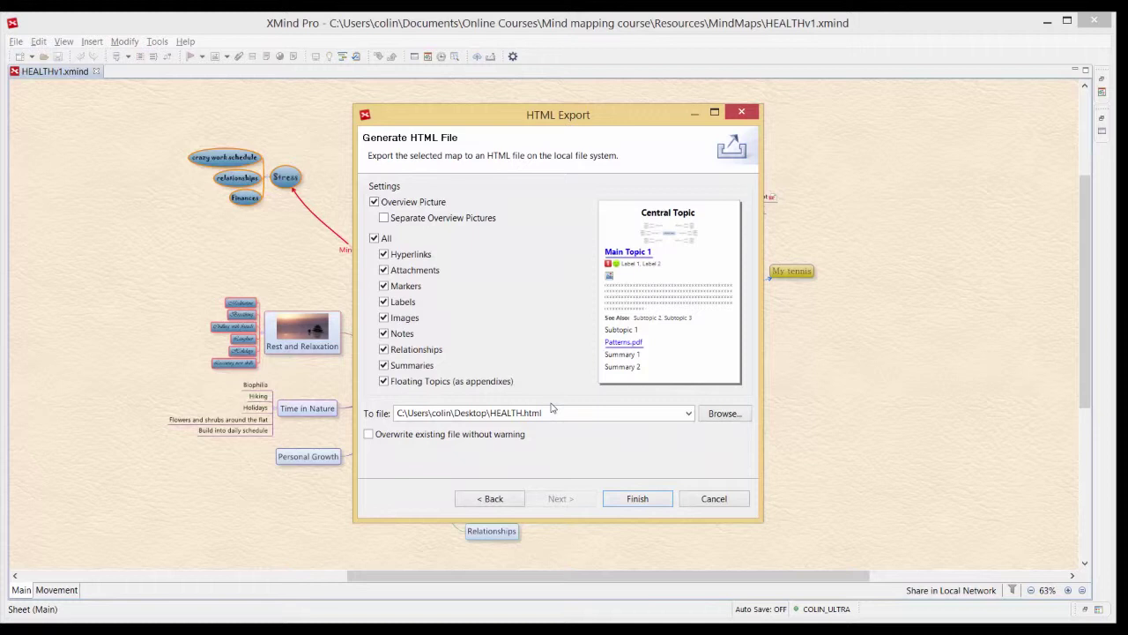
click(374, 238)
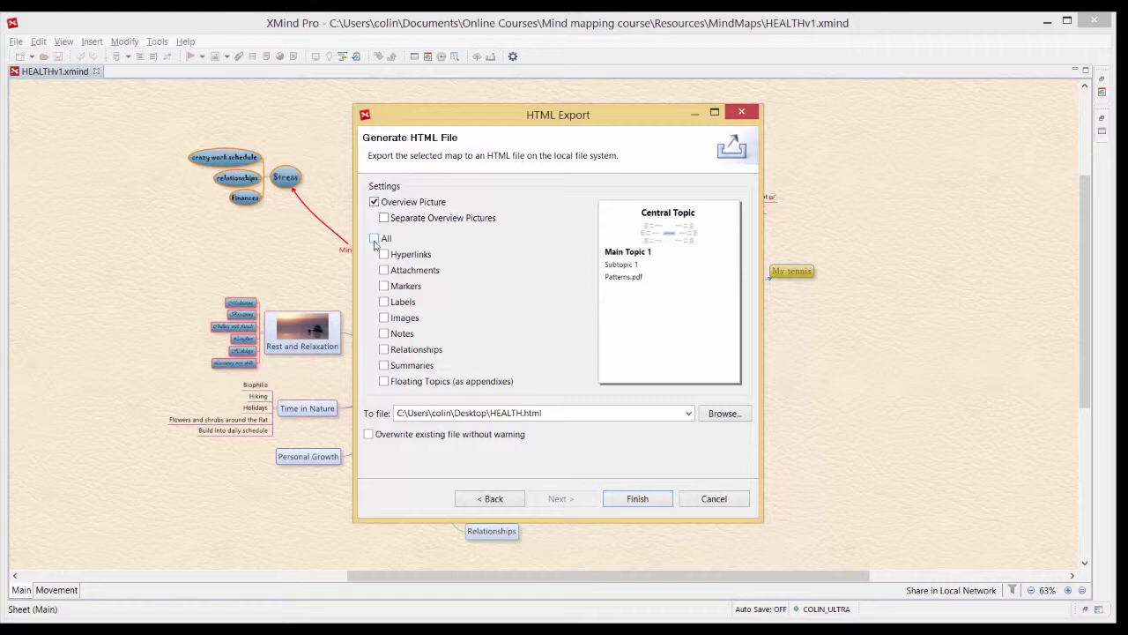
click(373, 238)
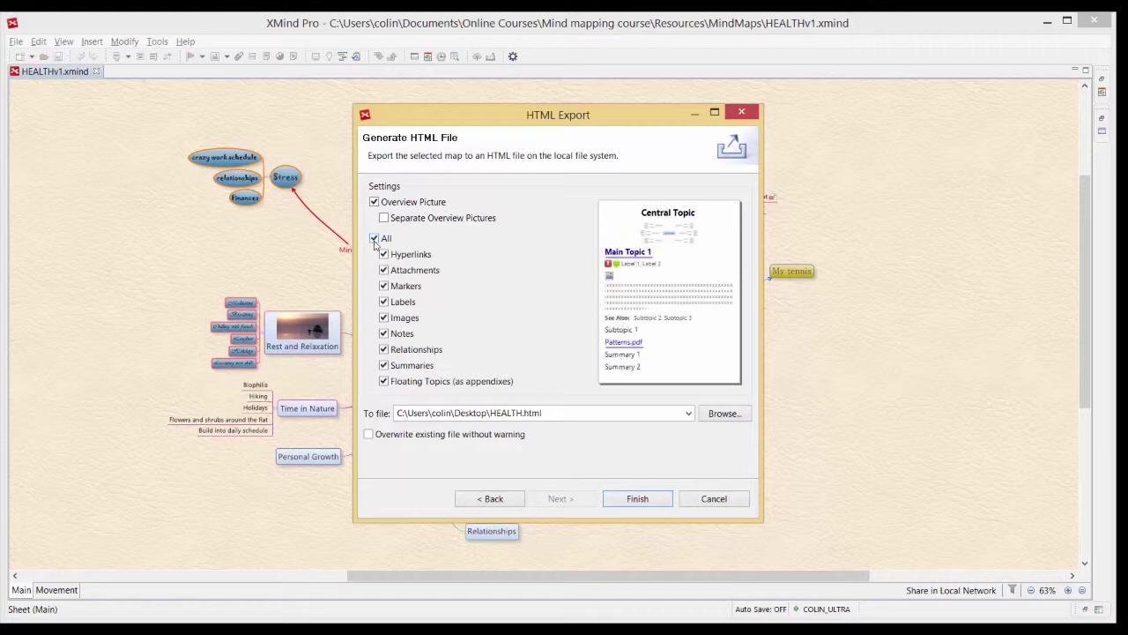
click(373, 238)
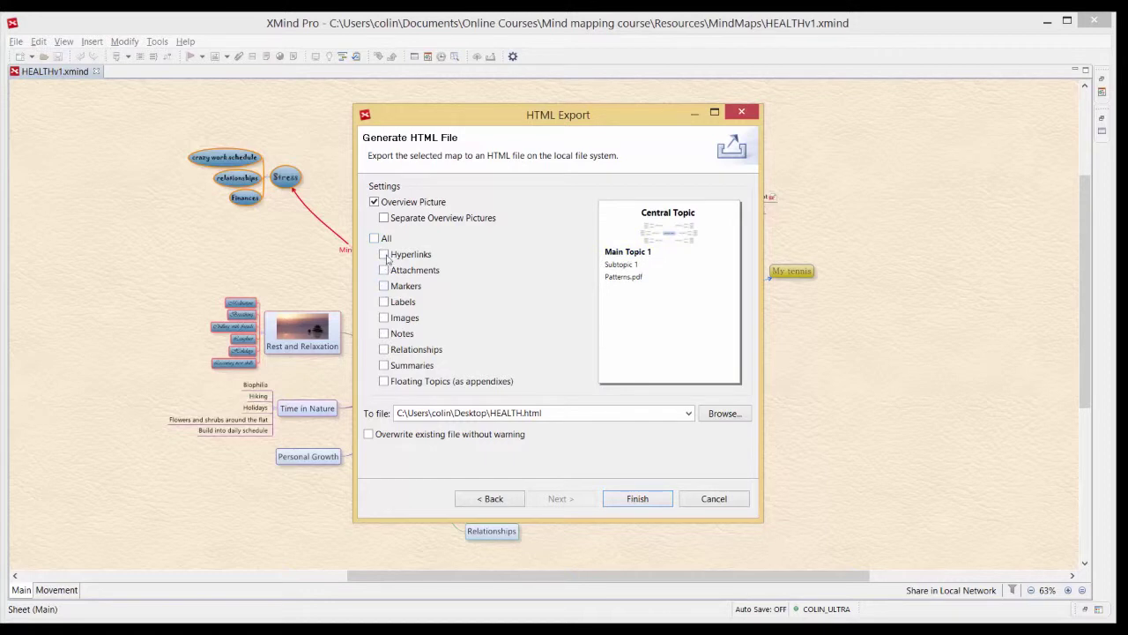
click(374, 238)
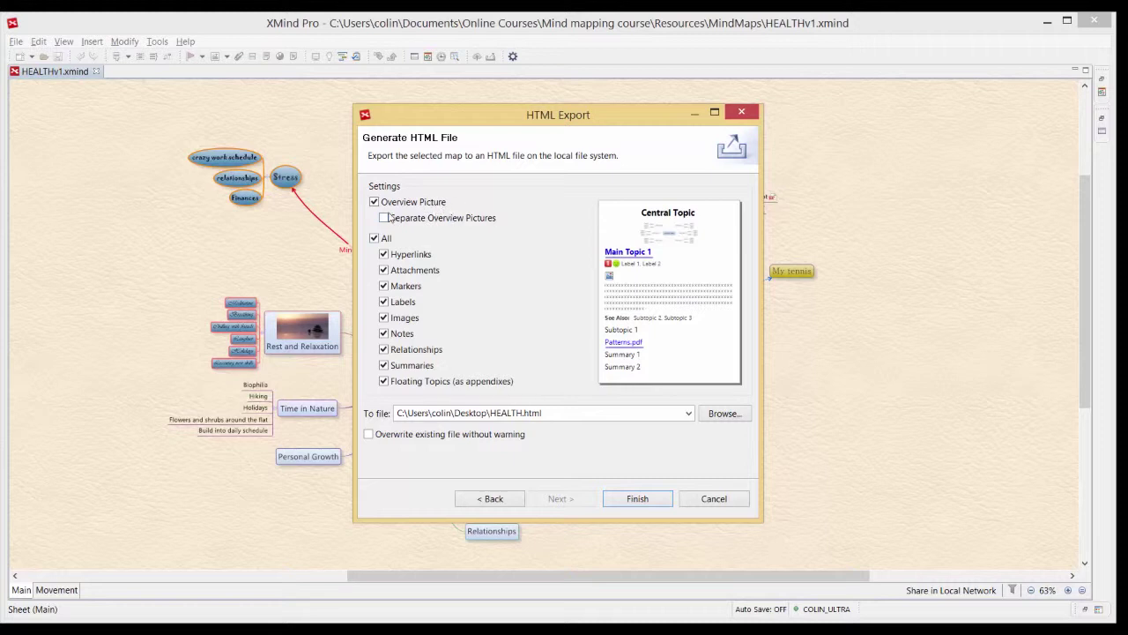
click(385, 218)
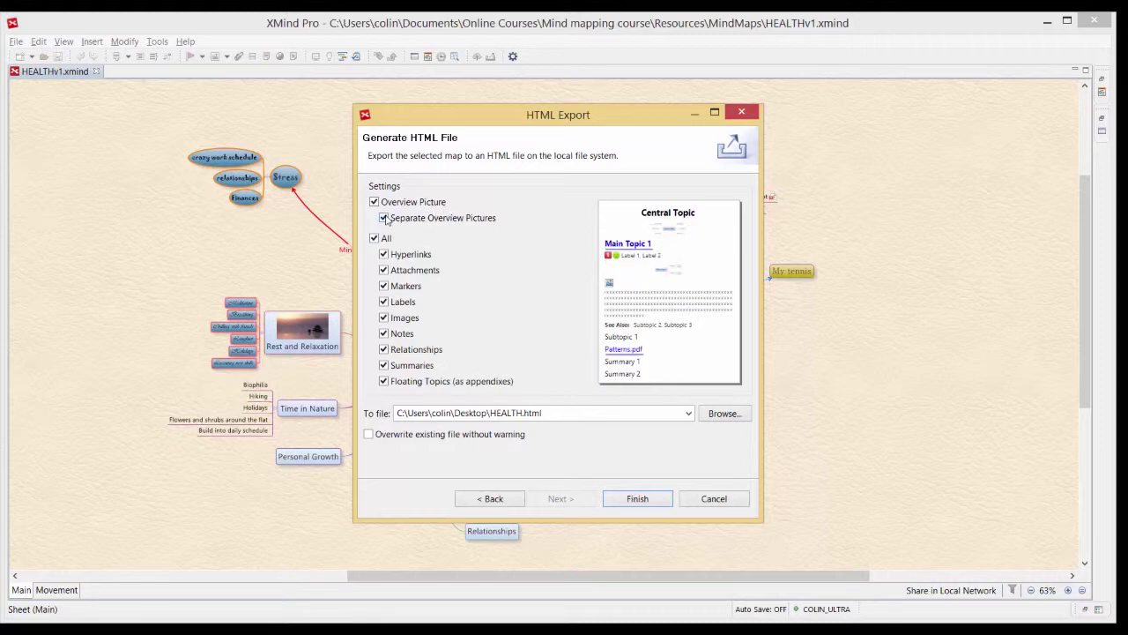
click(634, 503)
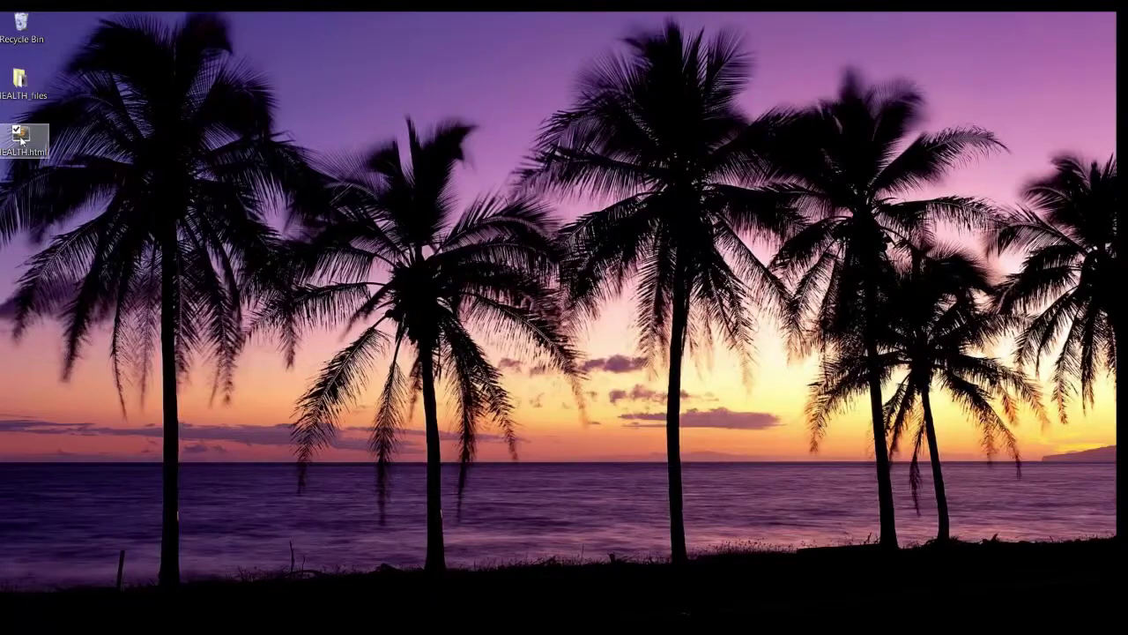
Step: Open HEALTH.html in Internet Explorer and scroll through the topics and pictures
right_click(21, 137)
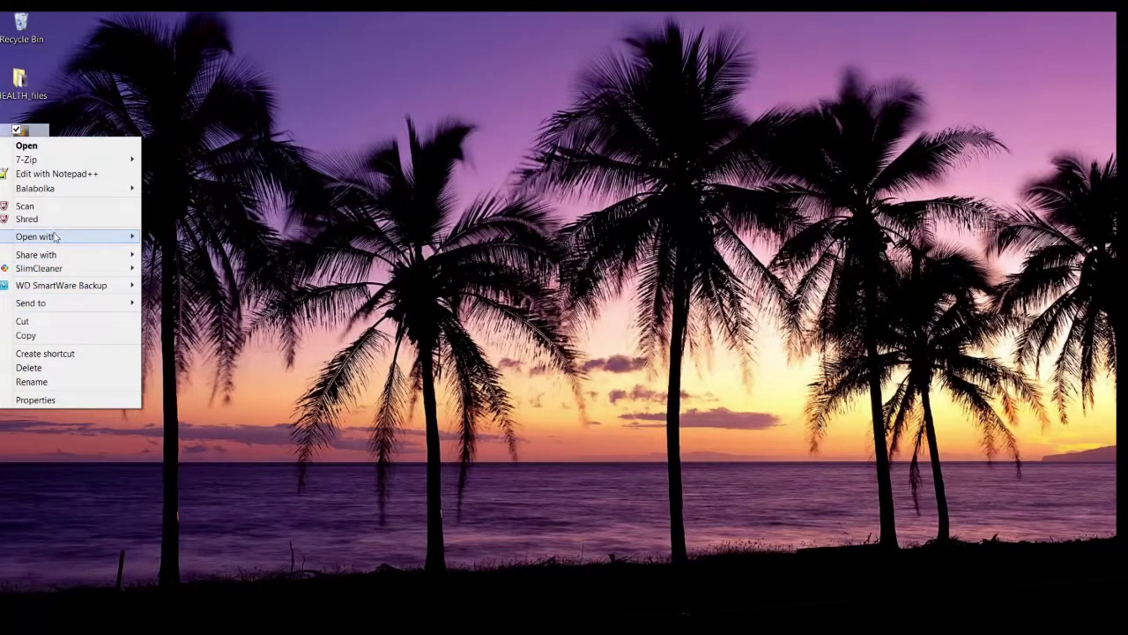
mouse_move(56, 236)
click(275, 254)
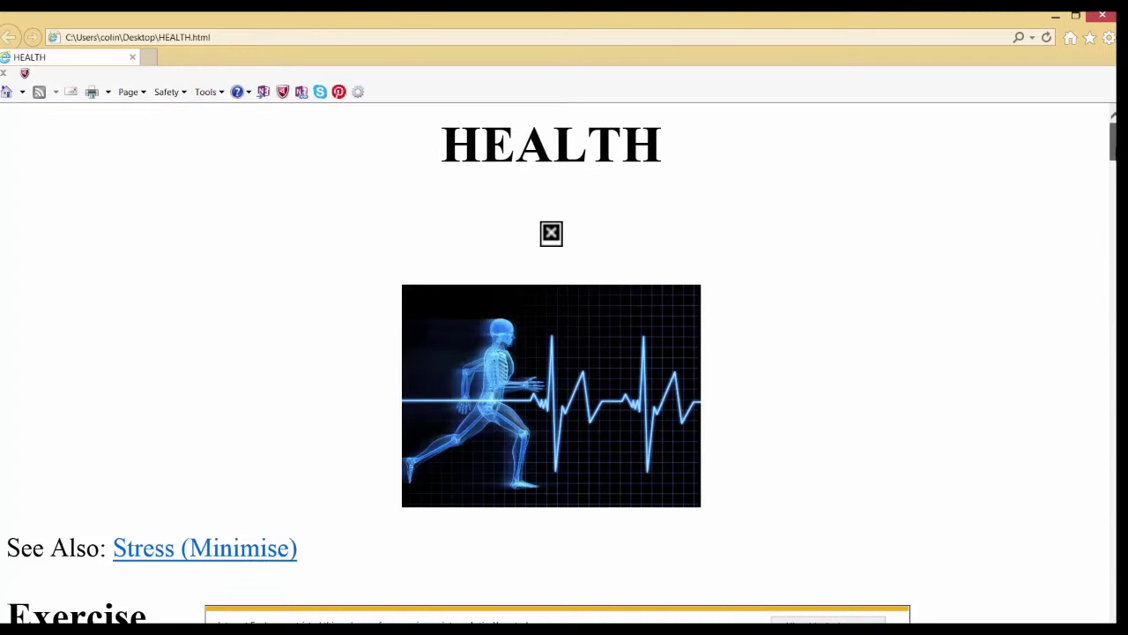
drag(1114, 152, 1108, 583)
Step: Close Internet Explorer and export HEALTH.doc to the Desktop with All content, Overview Picture and Separate Overview Pictures
click(1099, 17)
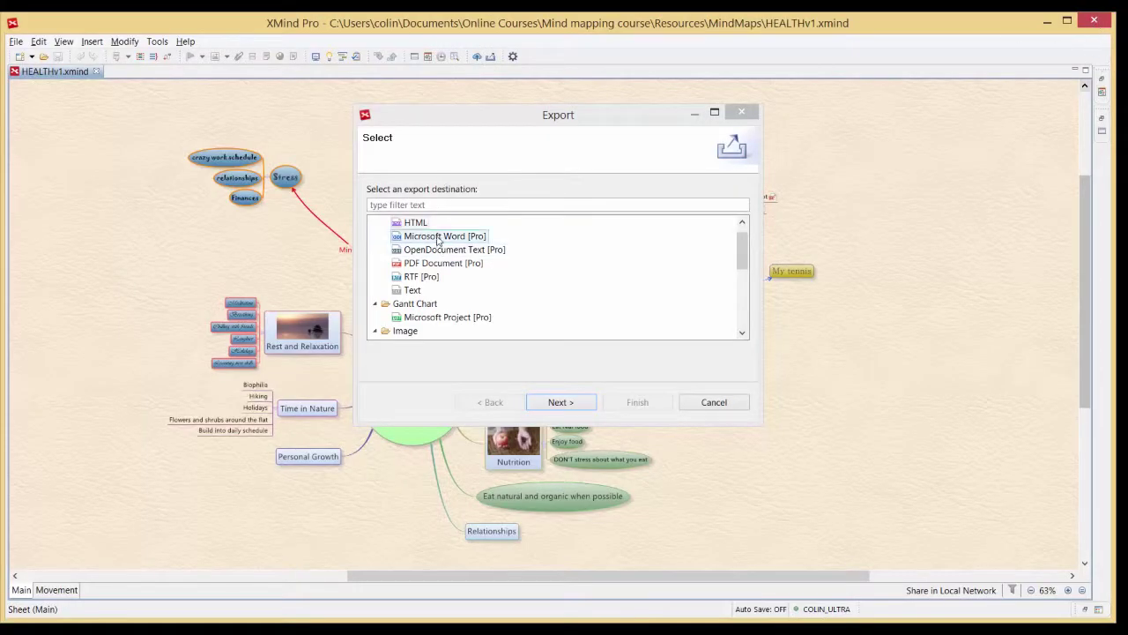
click(573, 402)
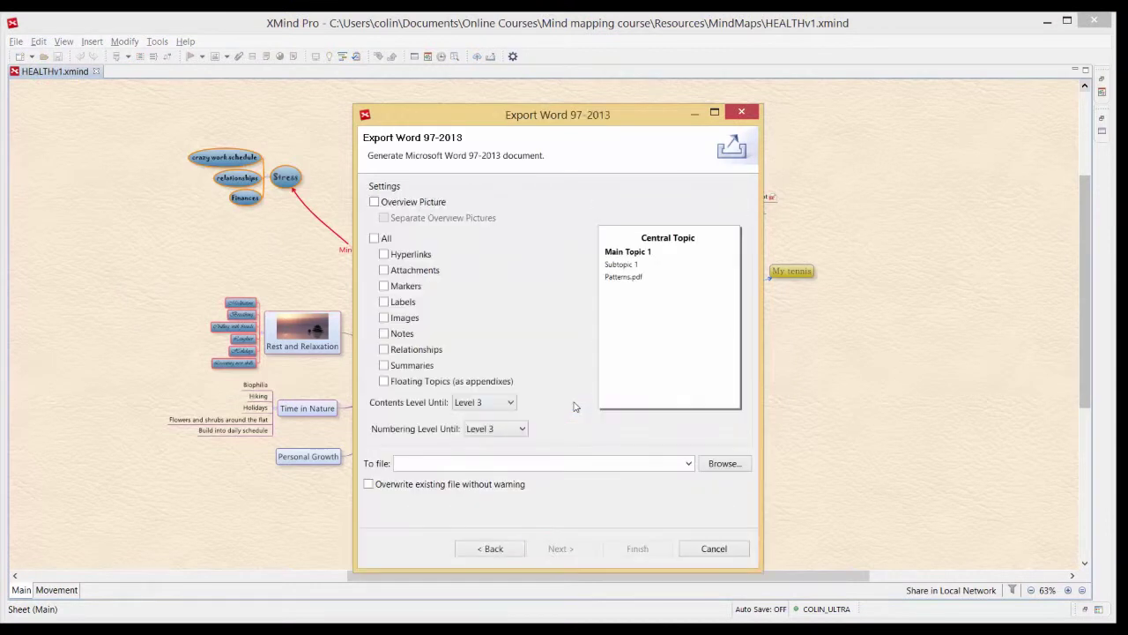
click(373, 239)
click(374, 203)
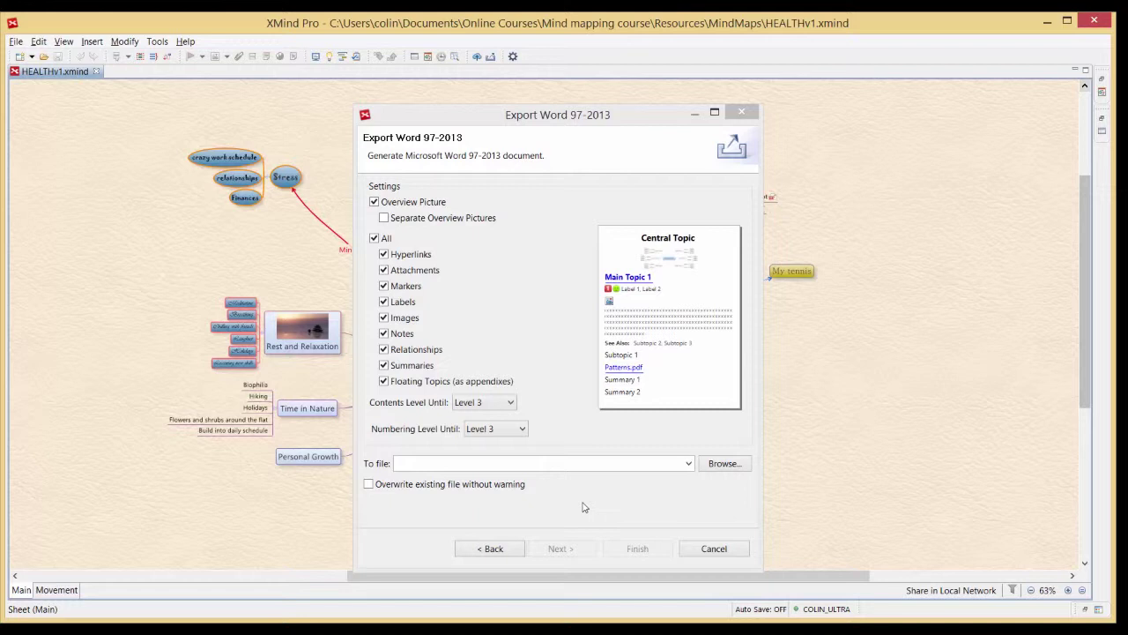
click(384, 218)
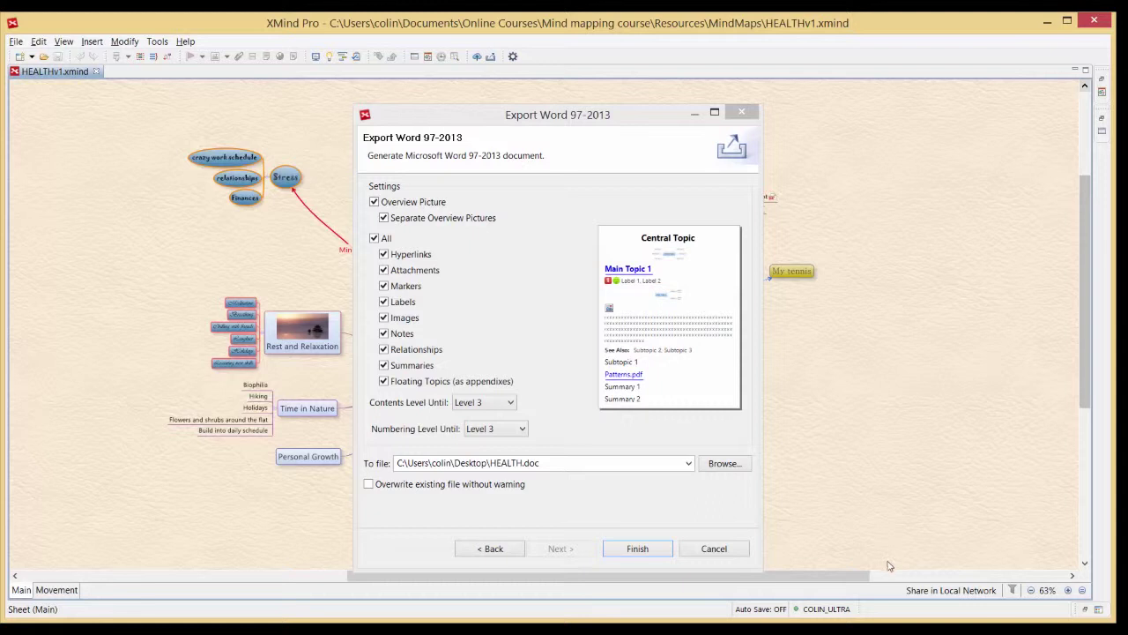
click(663, 555)
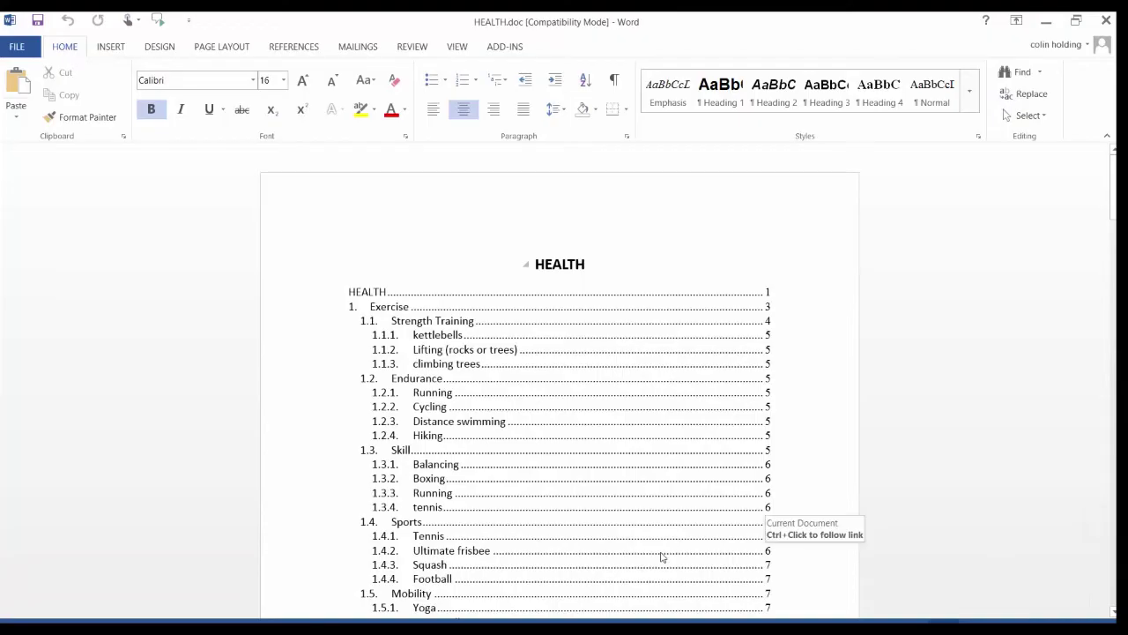
Step: Scroll through HEALTH.doc's numbered contents and map images in Word
drag(1113, 164, 1113, 408)
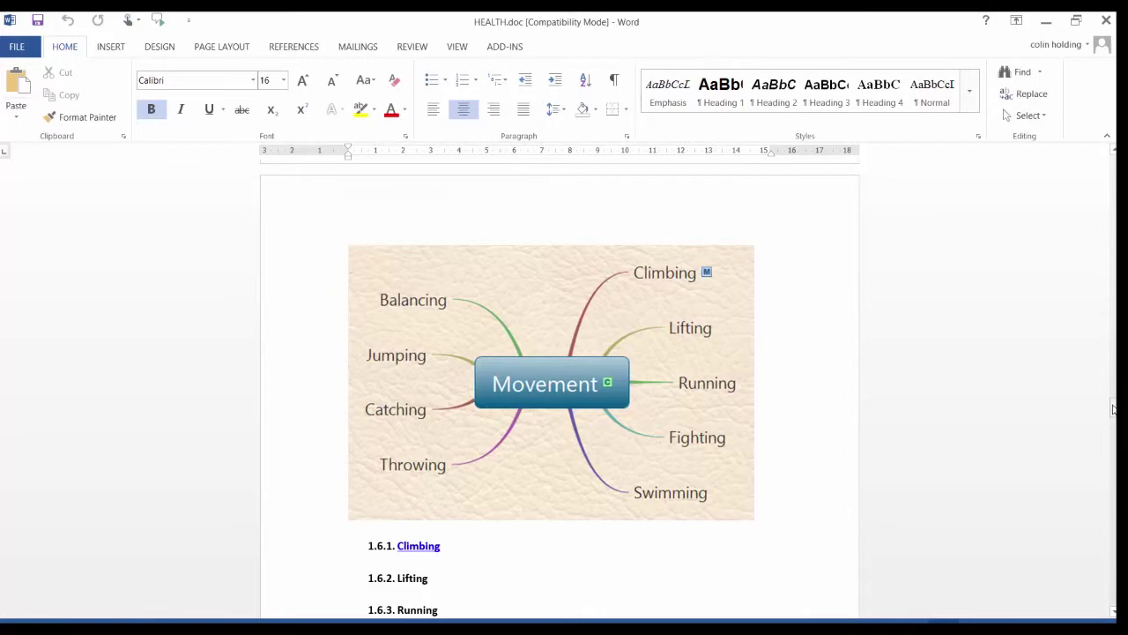
key(alt+Tab)
mouse_move(451, 624)
click(447, 547)
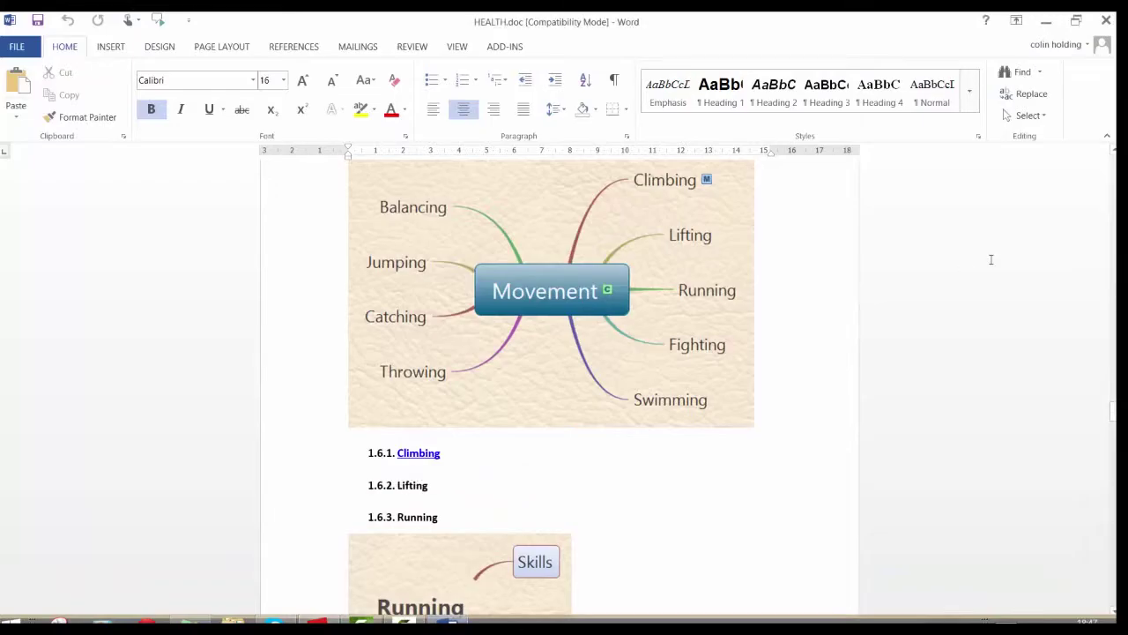
mouse_move(1114, 423)
mouse_down()
mouse_move(1111, 483)
mouse_move(1065, 151)
mouse_up()
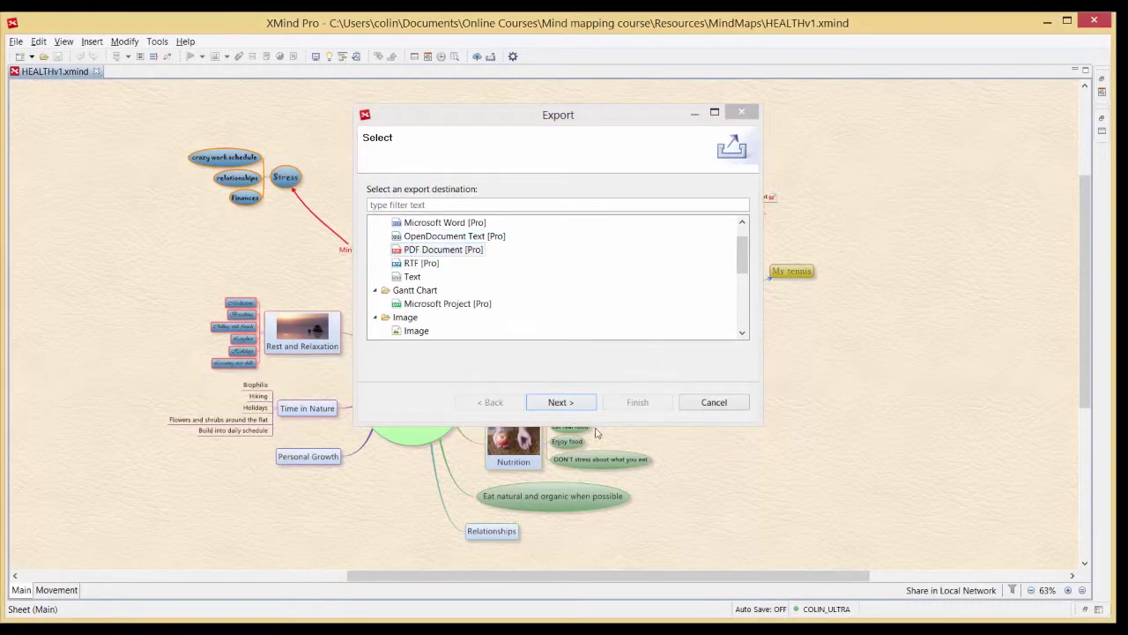
Step: Export HEALTH.pdf to the Desktop as a PDF Document with All content included
click(561, 403)
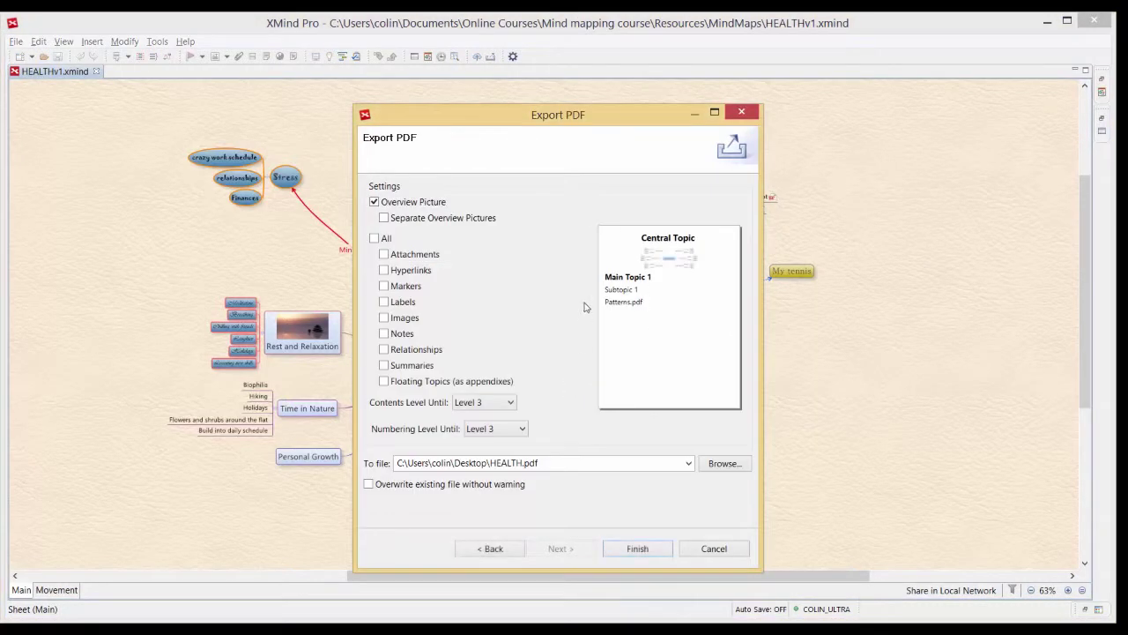
click(375, 239)
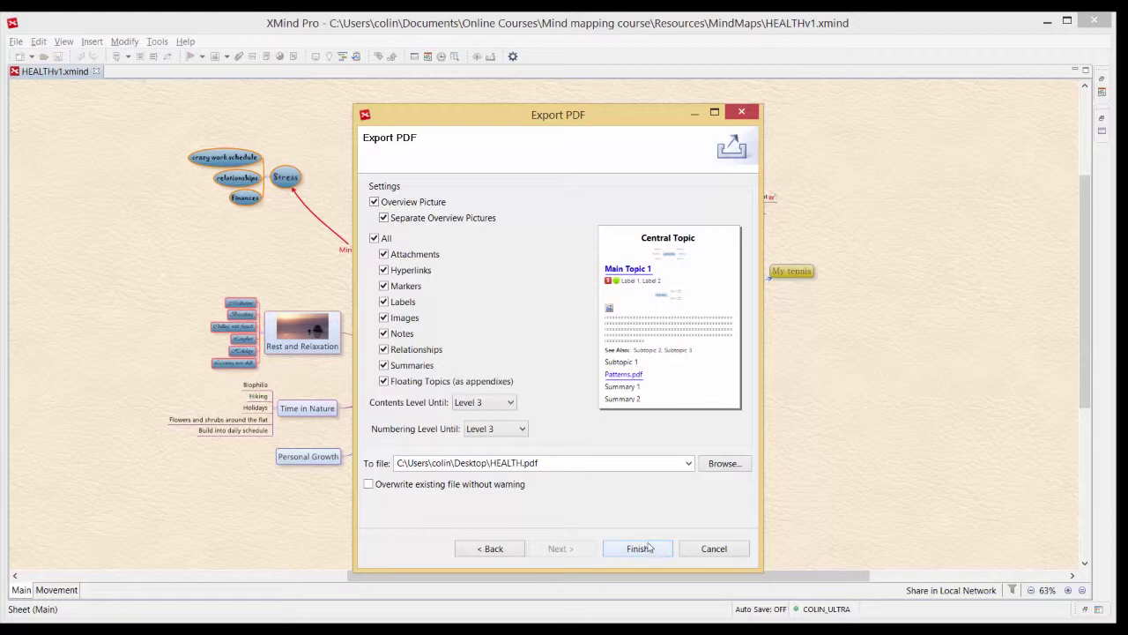
click(648, 548)
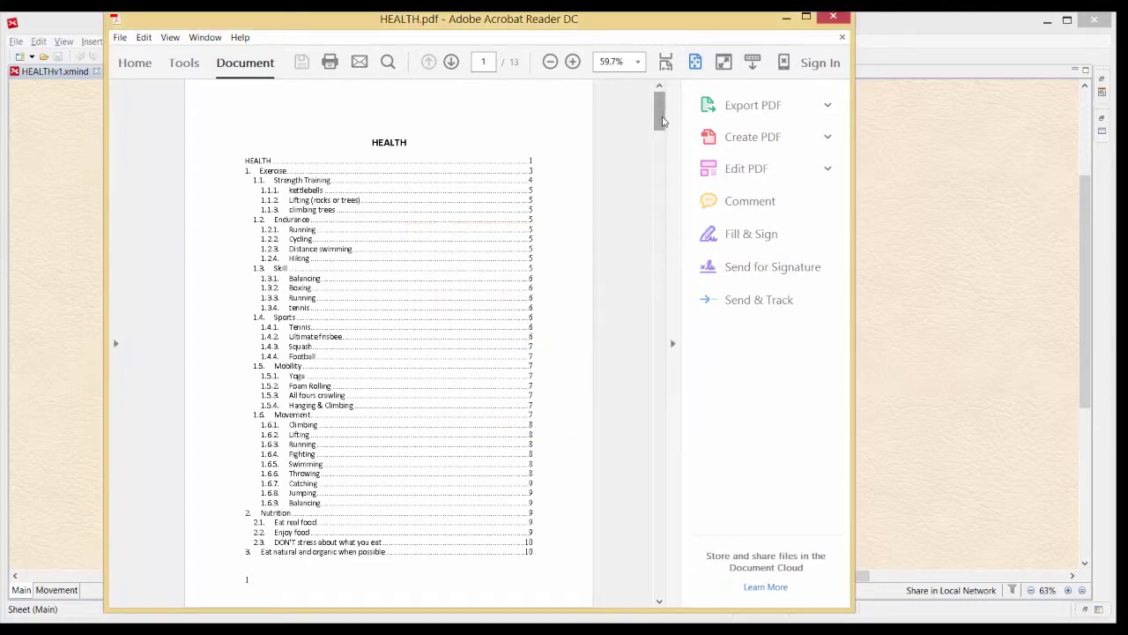
Step: Scroll HEALTH.pdf from its contents list through the branch images at 59.7%
drag(663, 129, 765, 540)
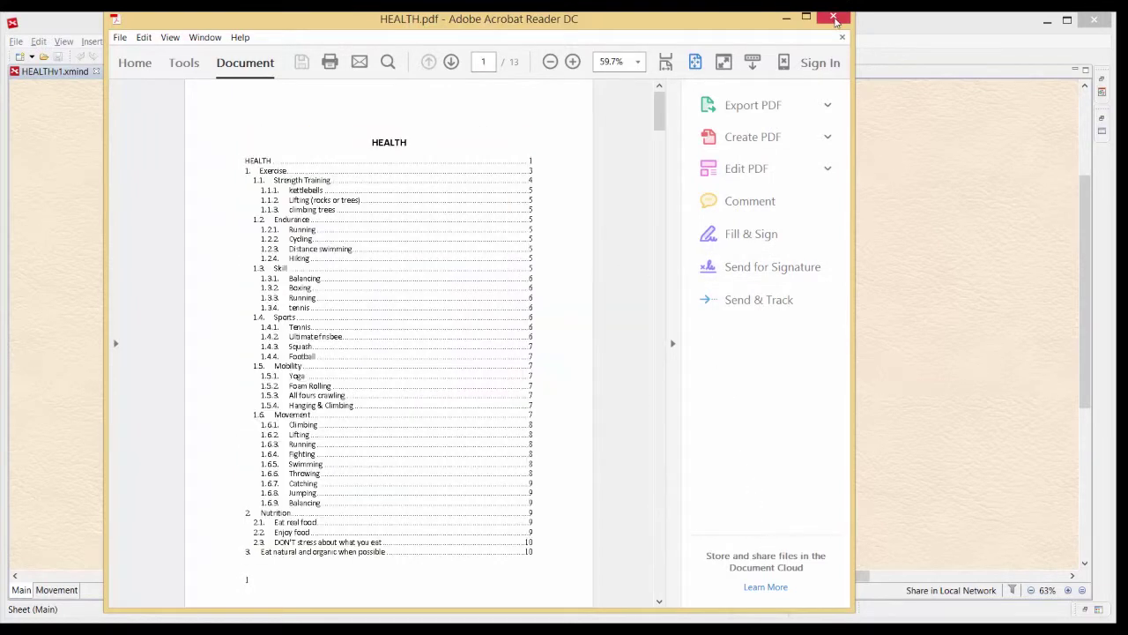
Step: Close Acrobat and choose Image as the export destination with Ctrl+E
click(834, 19)
key(ctrl+e)
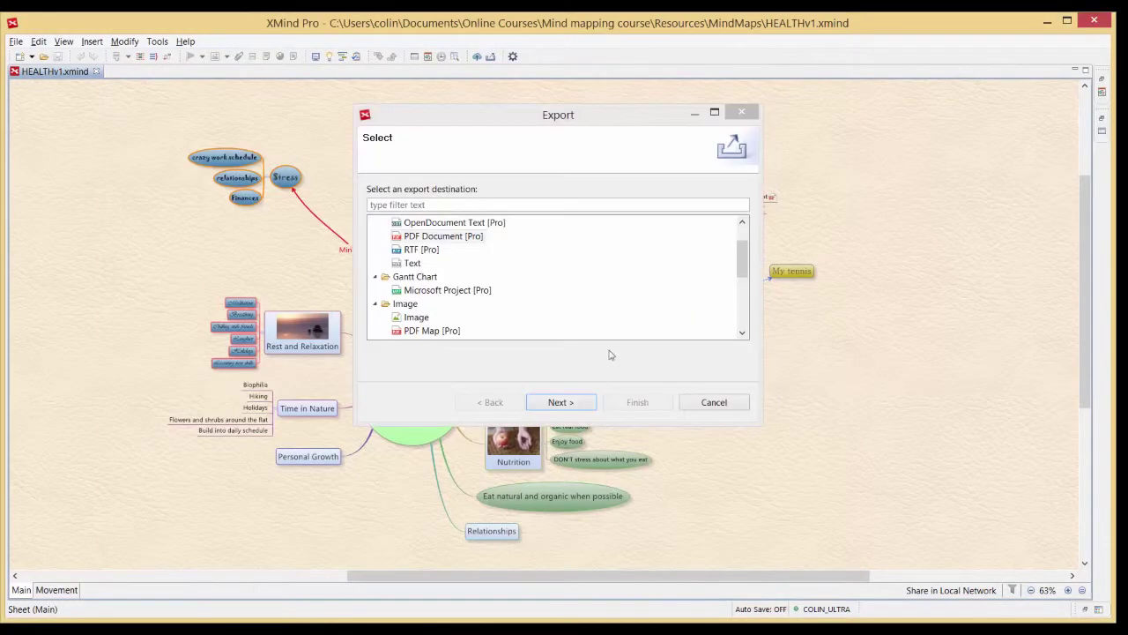
click(458, 292)
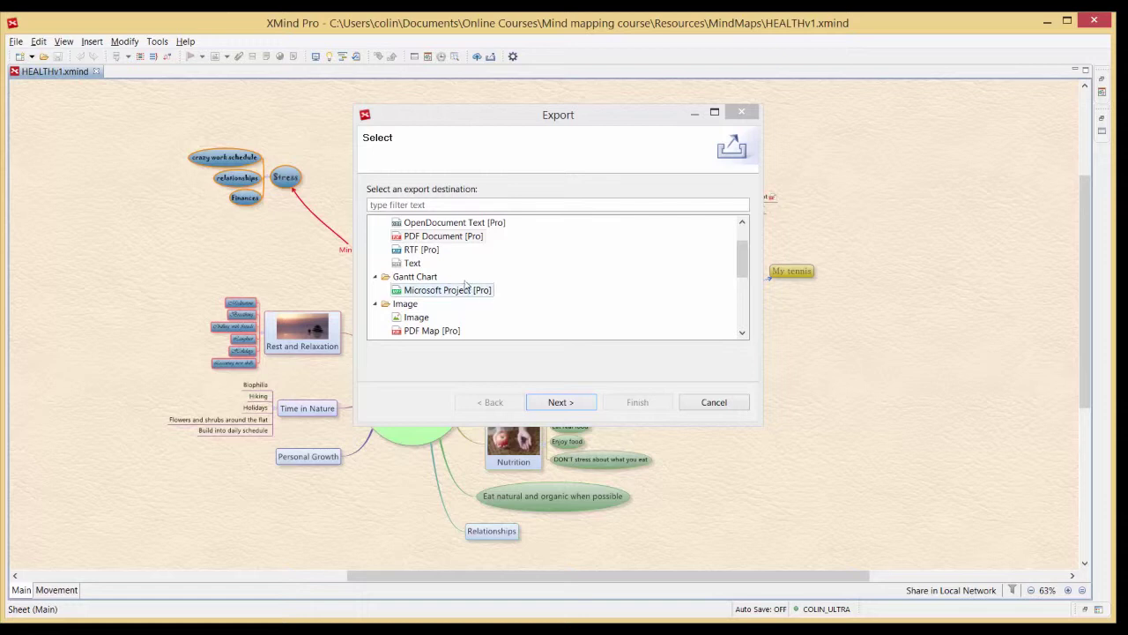
click(751, 269)
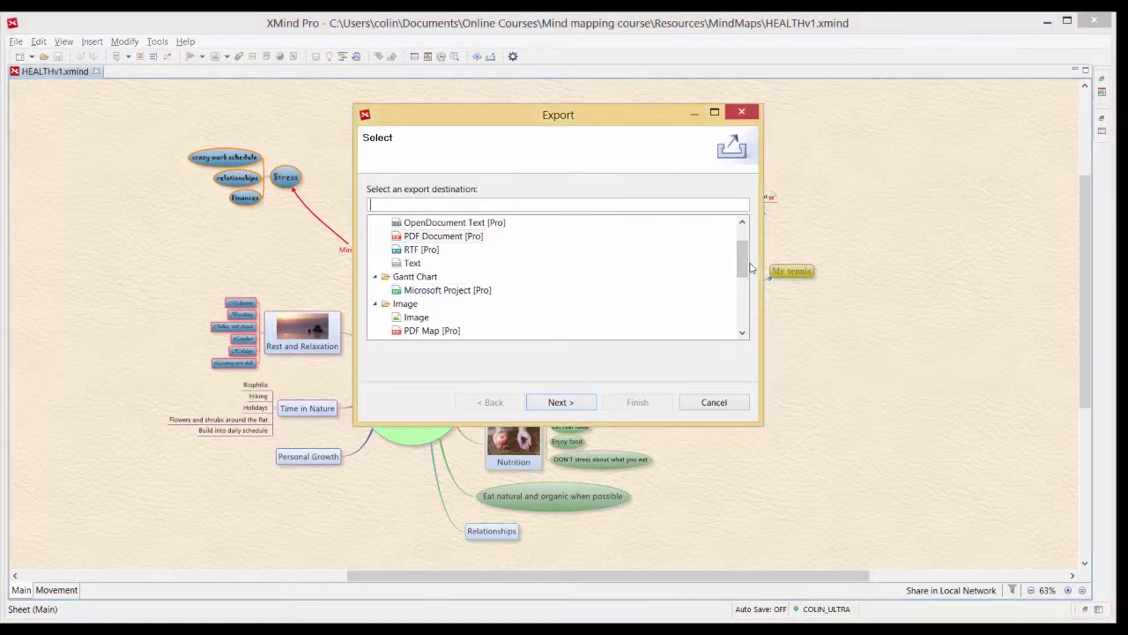
drag(751, 269, 751, 285)
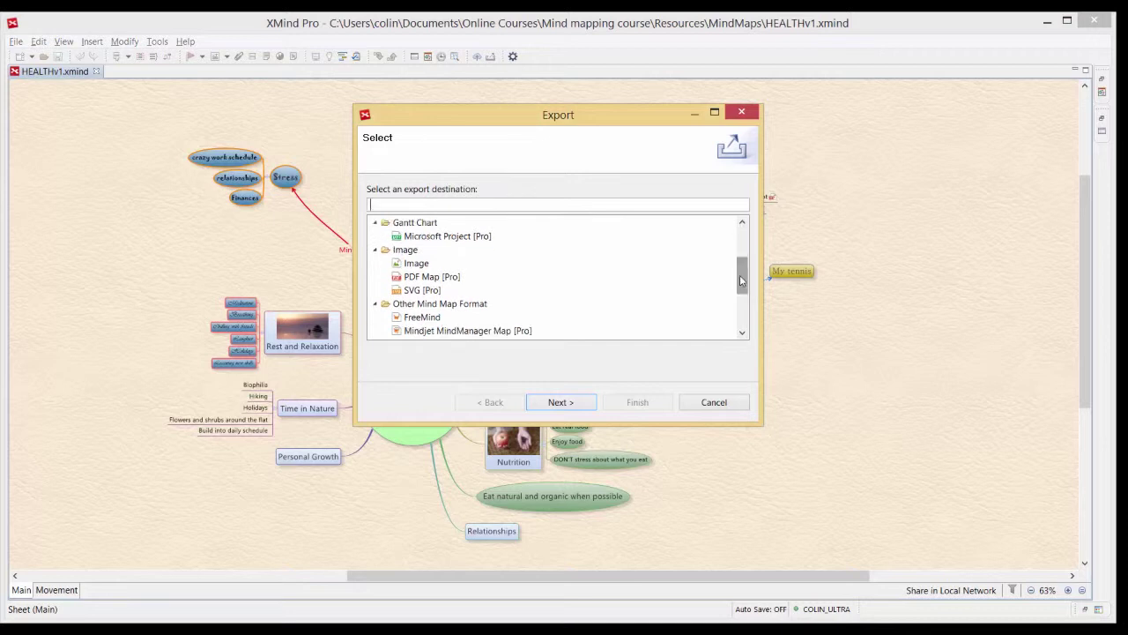
click(415, 264)
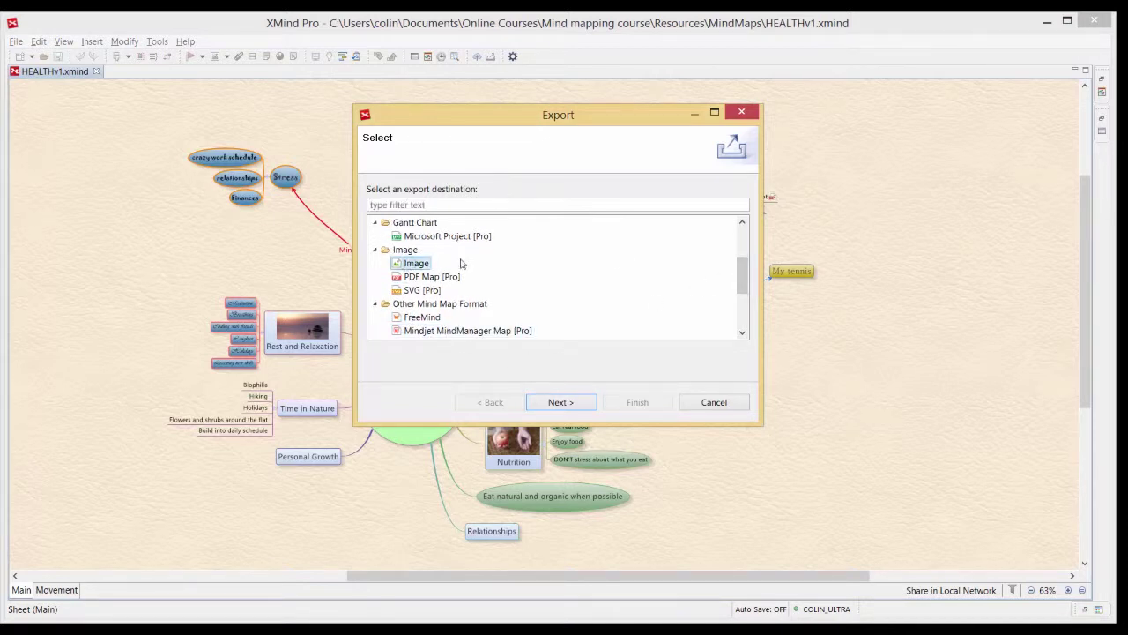
click(574, 403)
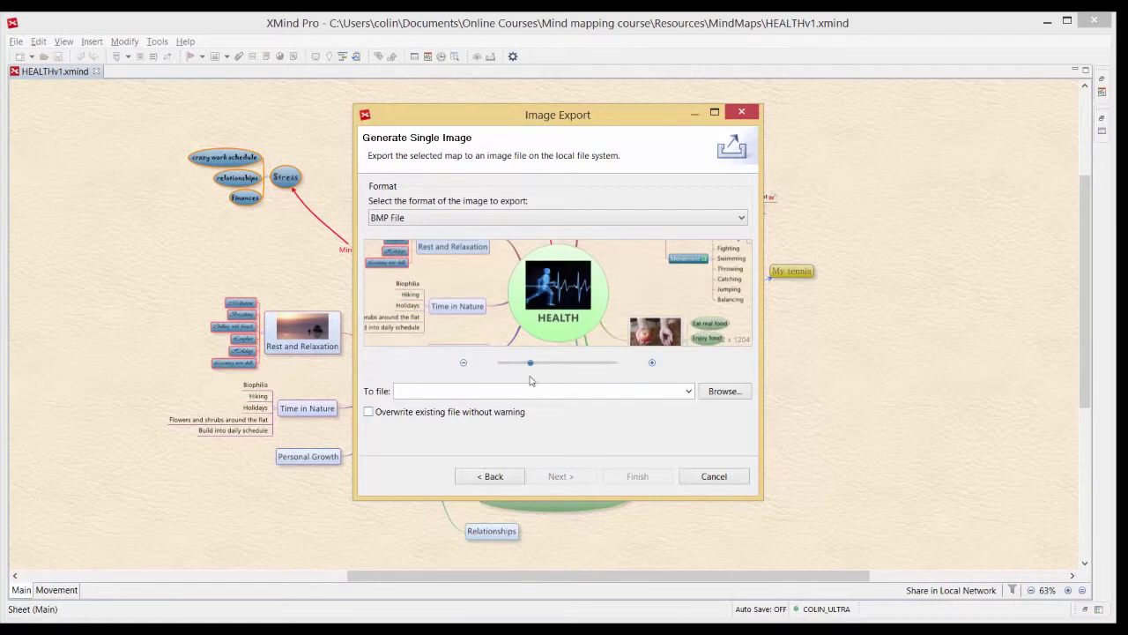
Step: Zoom out the preview, target HEALTH on the Desktop, and set the format to JPEG File
mouse_move(531, 362)
mouse_down()
mouse_move(541, 361)
mouse_move(509, 363)
mouse_up()
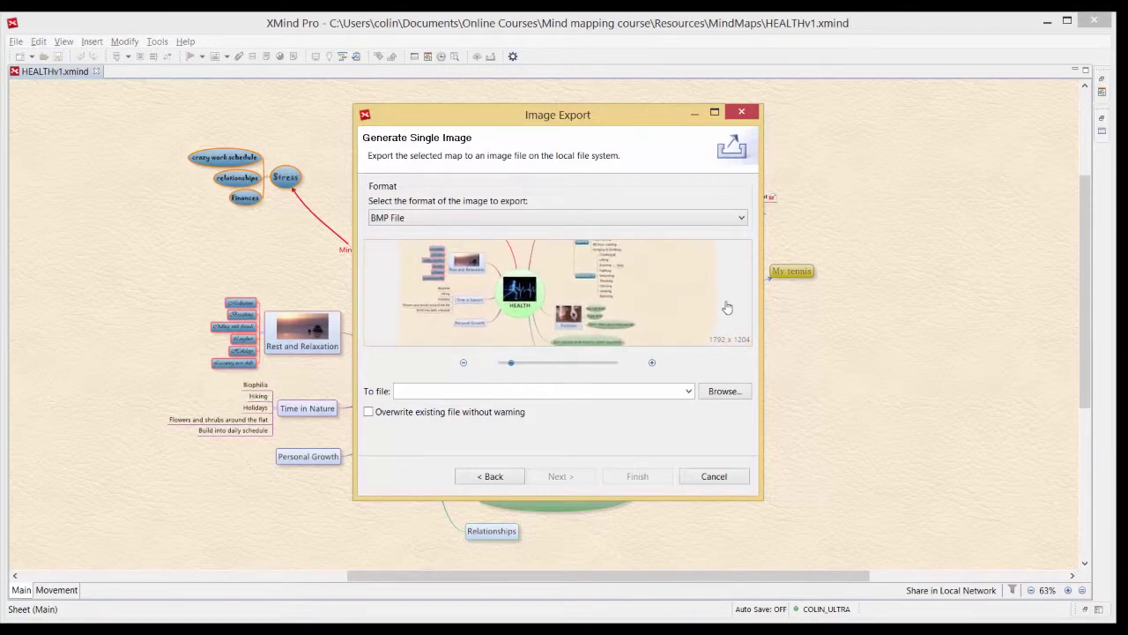
click(733, 395)
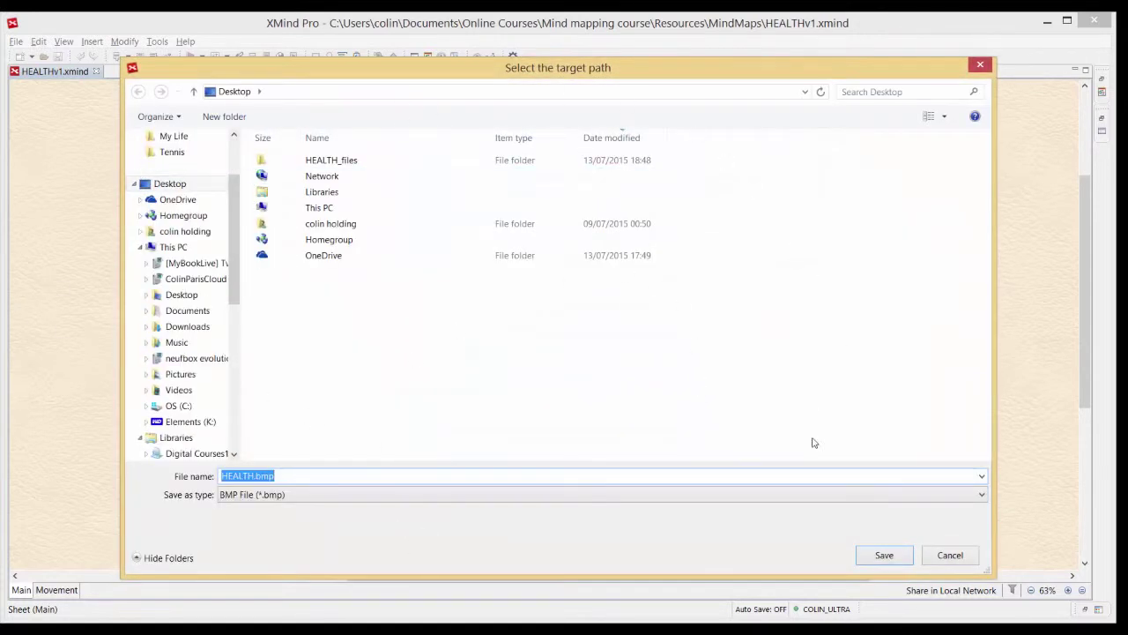
click(891, 560)
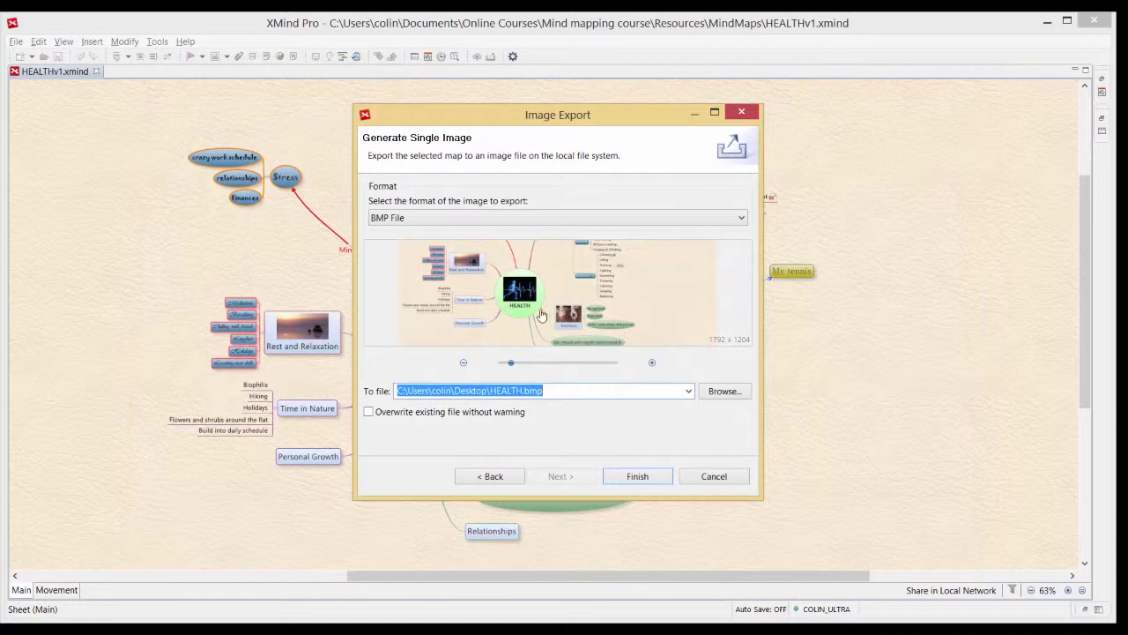
click(742, 219)
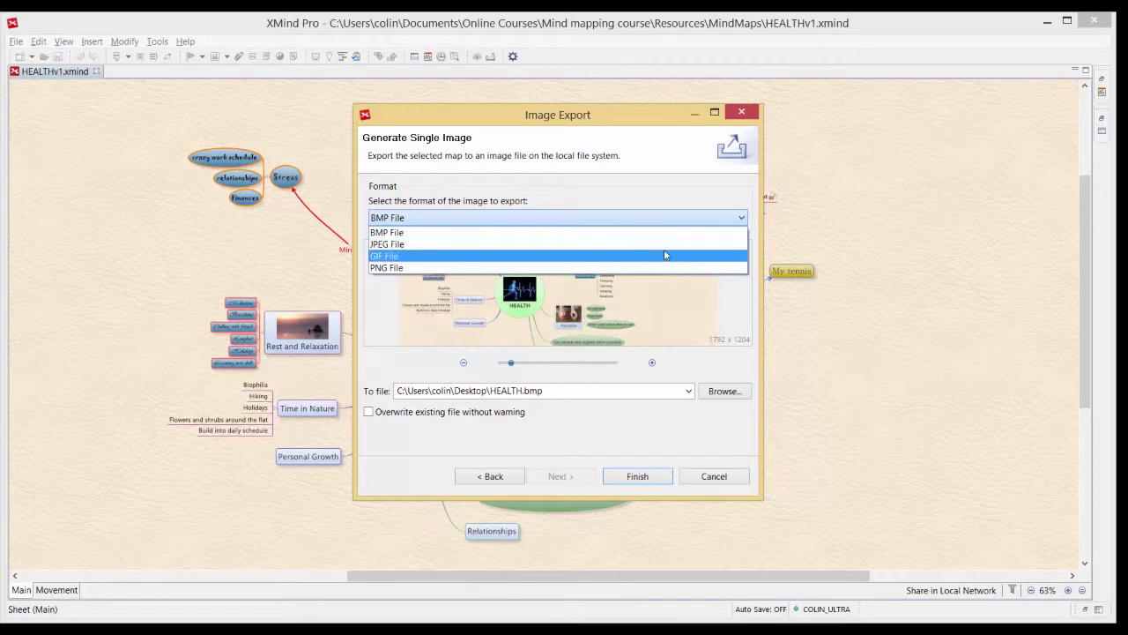
click(665, 255)
click(743, 218)
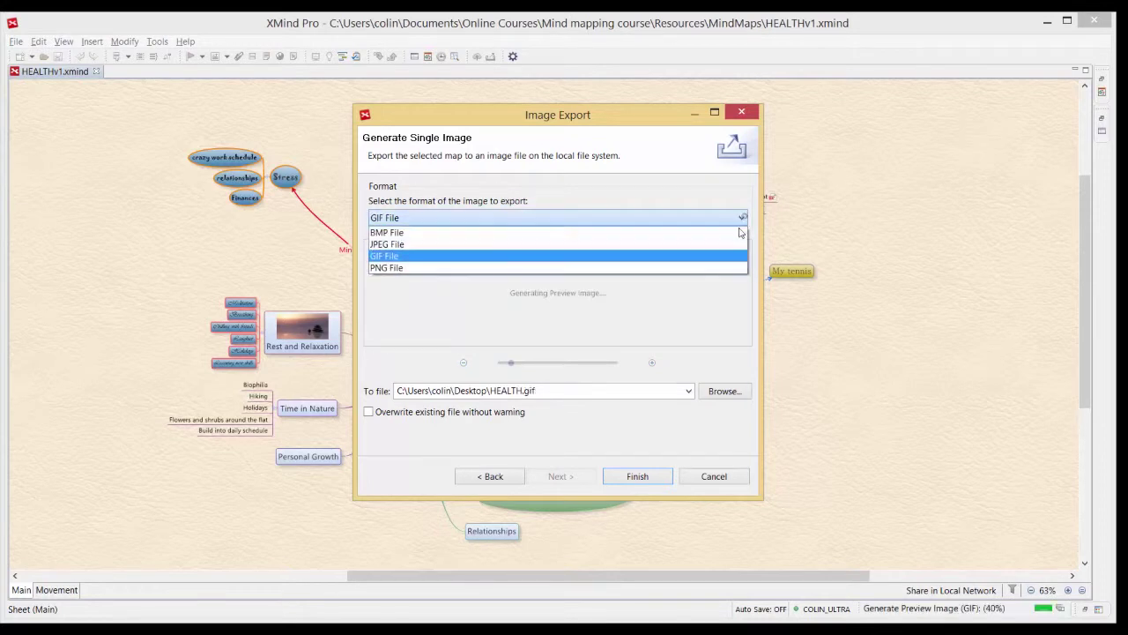
click(710, 247)
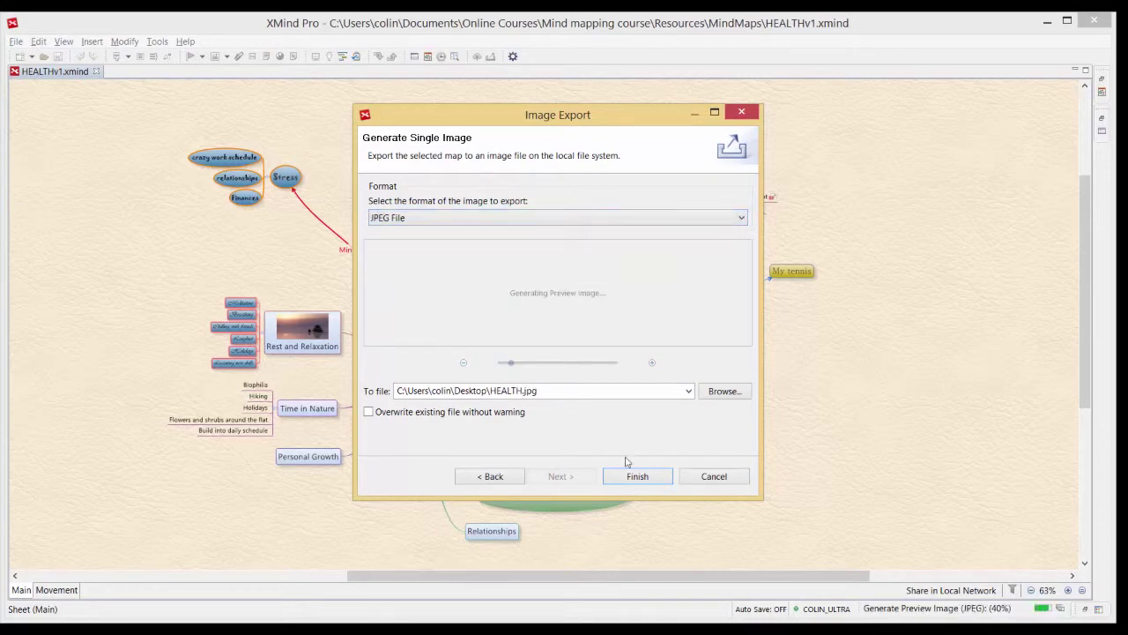
Step: Export HEALTH.jpg, then browse the export destinations for PDF Map
click(653, 476)
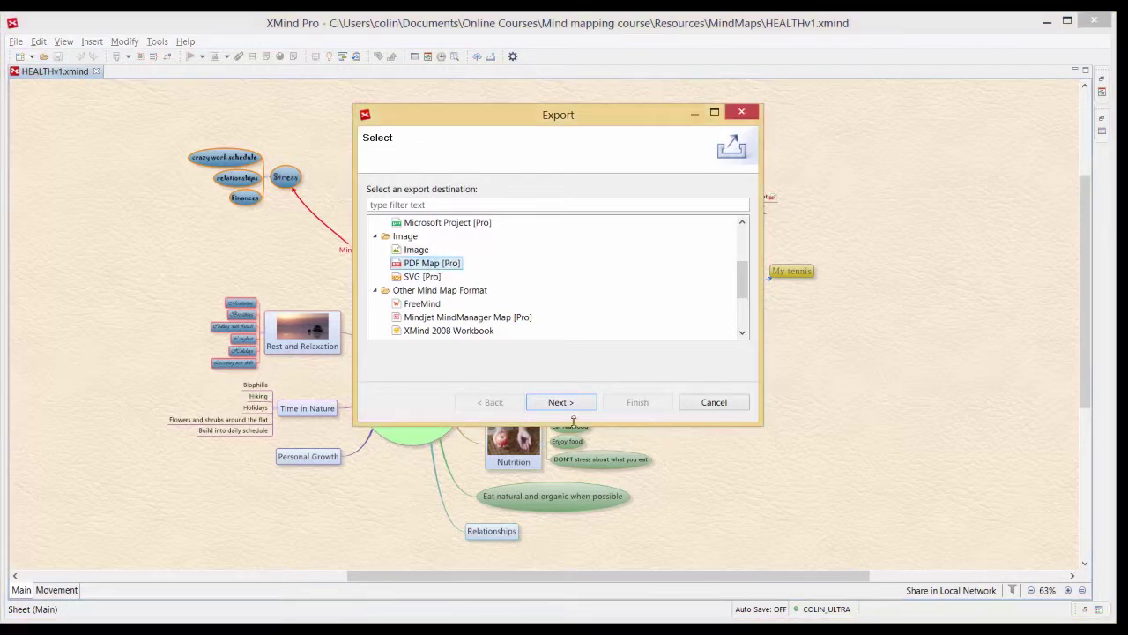
drag(743, 284, 747, 302)
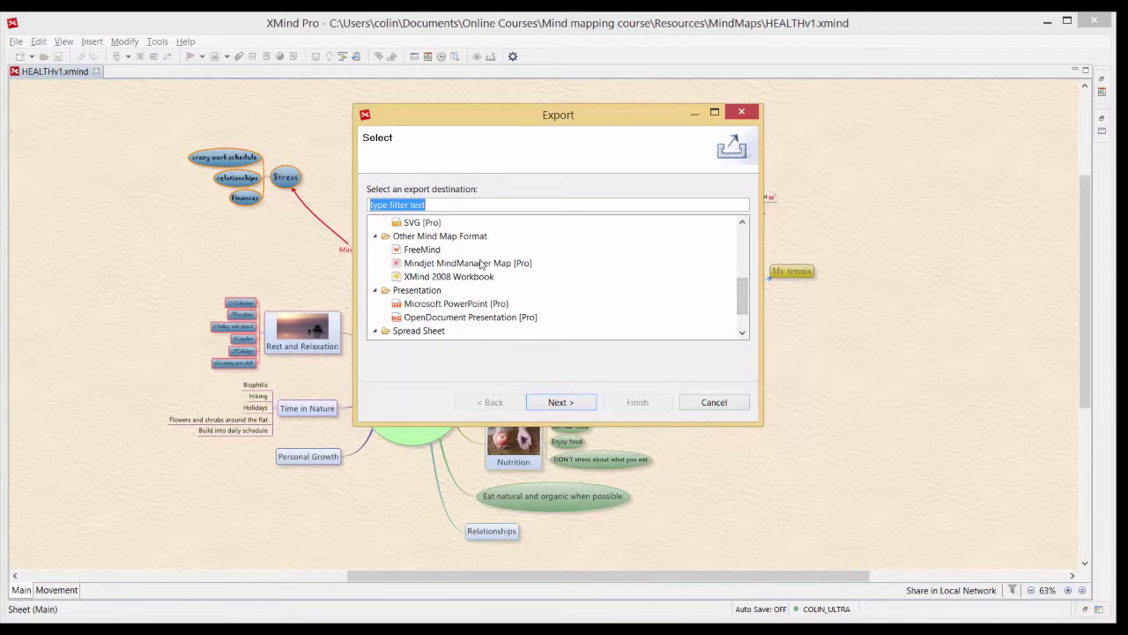
click(743, 222)
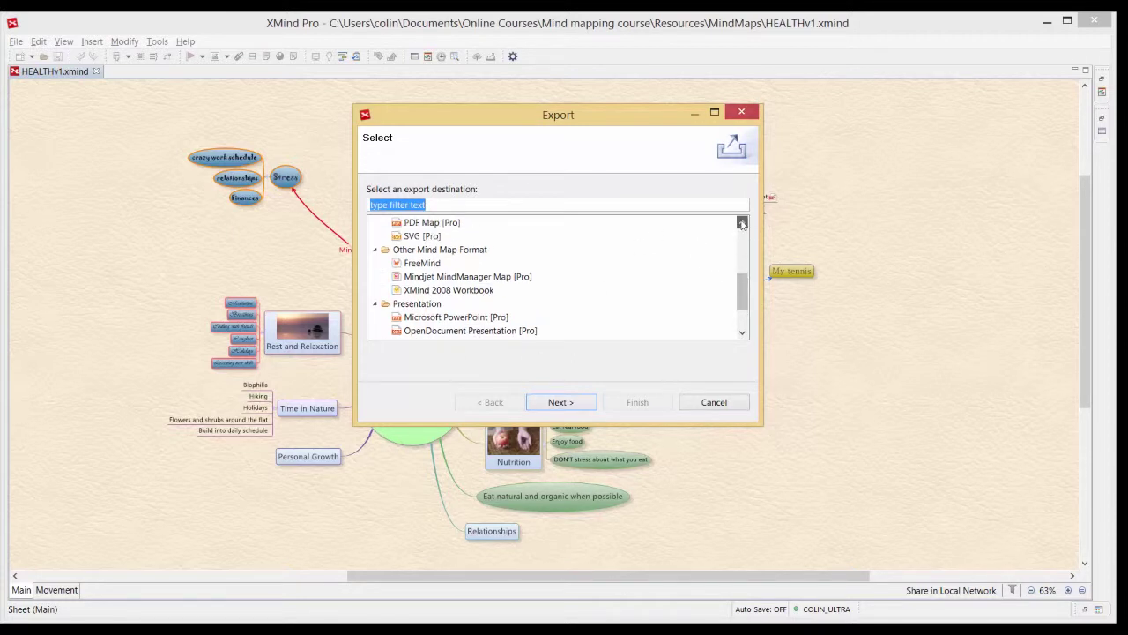
Step: Export the map as an A4 landscape PDF Map named HEALTHmap.pdf
click(742, 223)
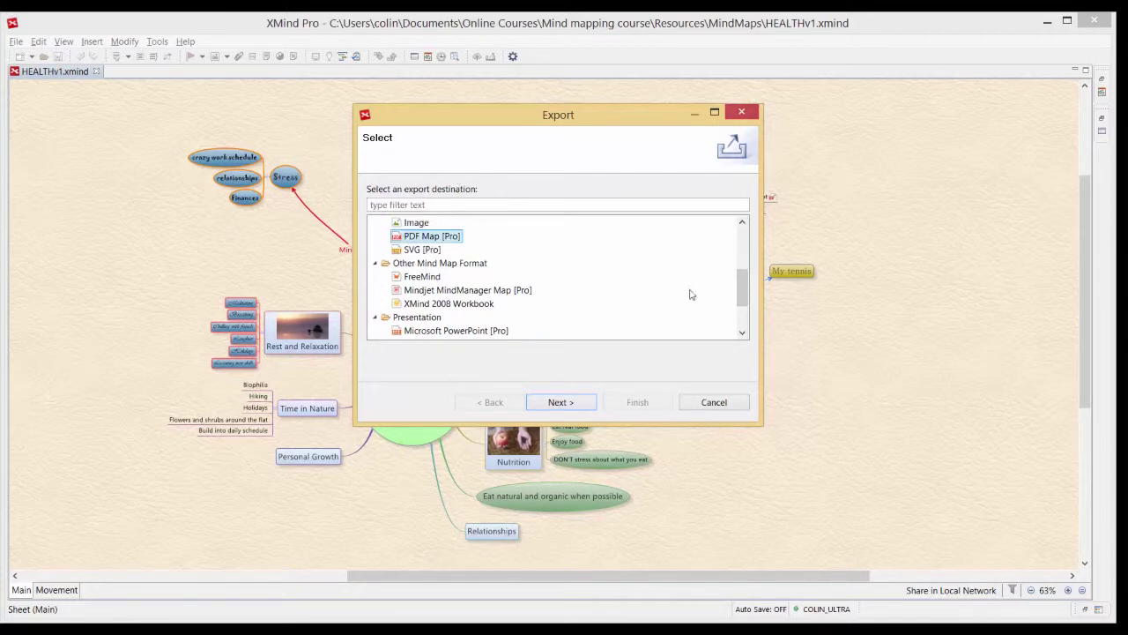
click(560, 402)
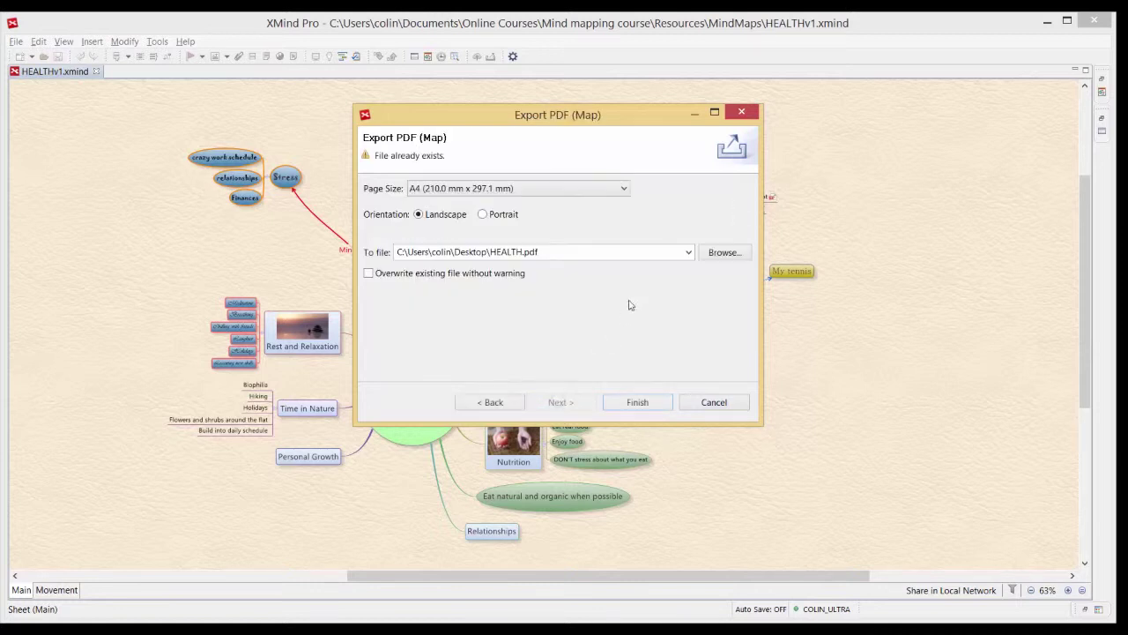
double_click(522, 250)
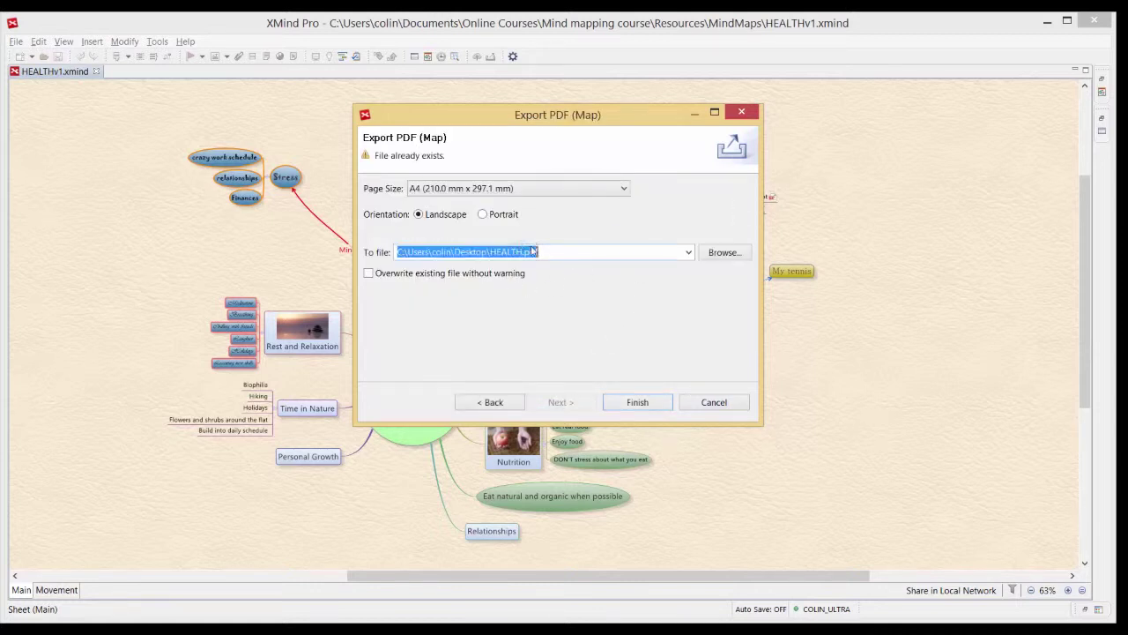
click(522, 252)
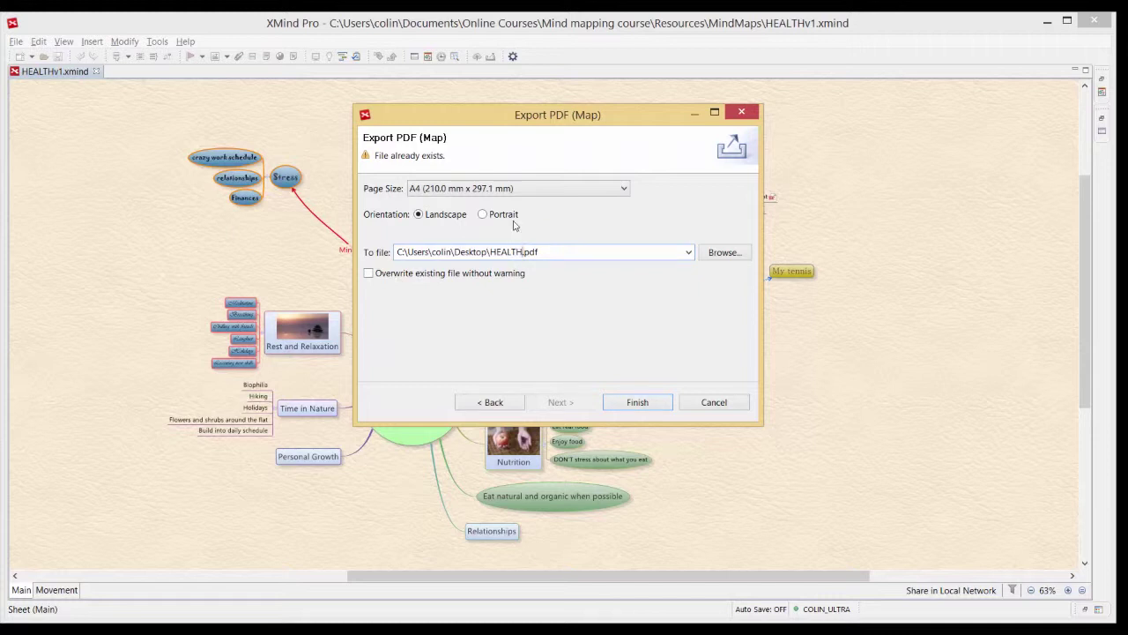
text(map)
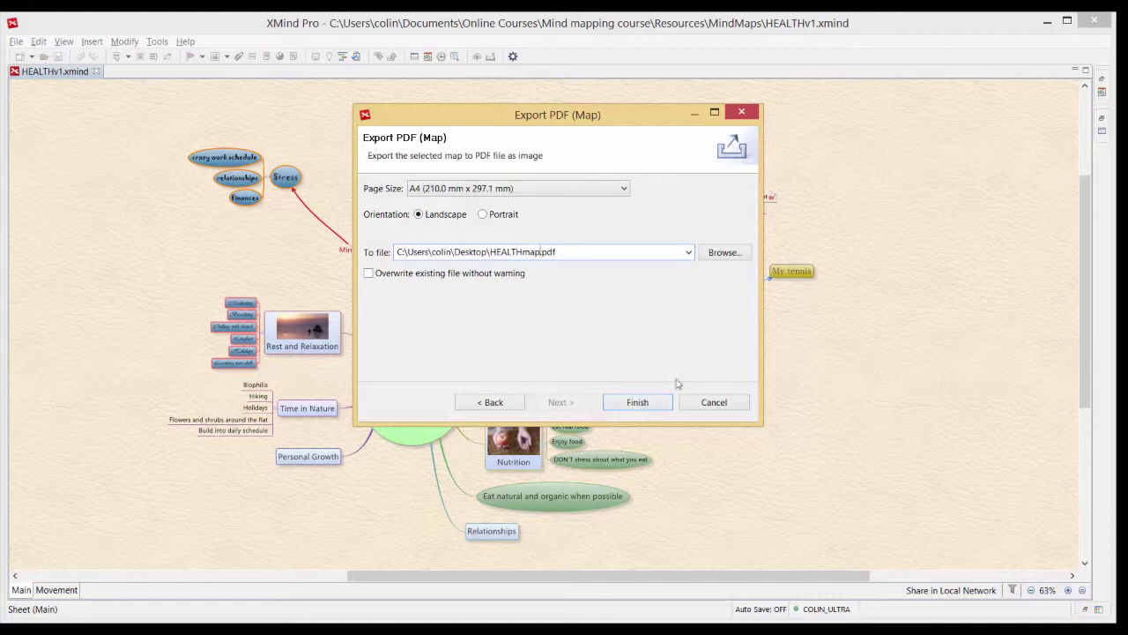
click(633, 401)
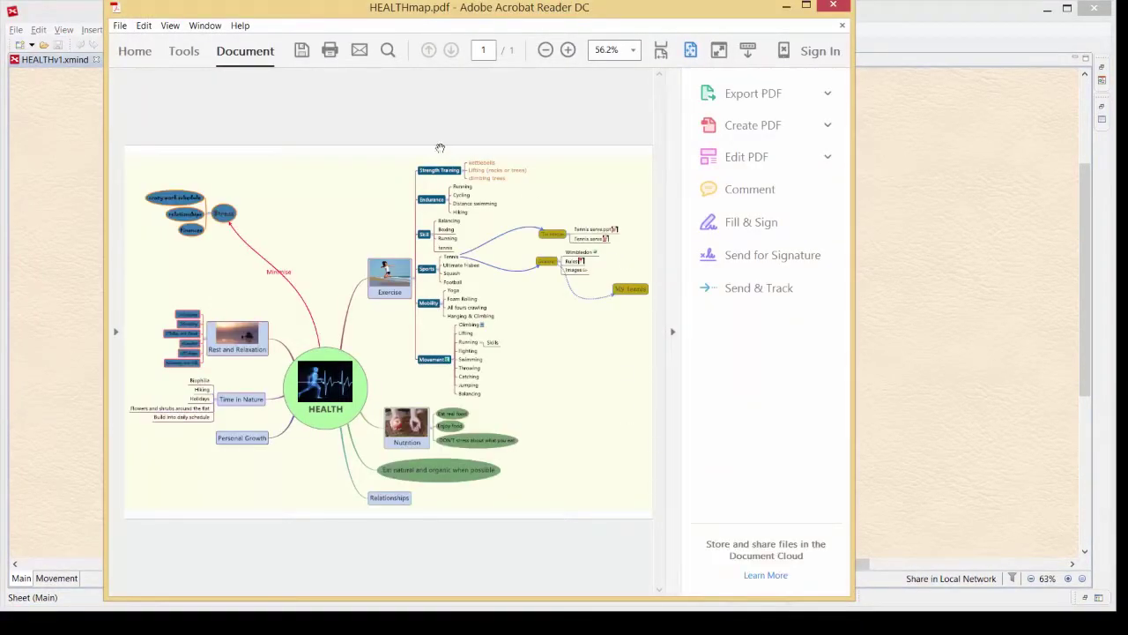
Step: Zoom HEALTHmap.pdf in to read the Stress branch, back out to about 75%, then close Acrobat
click(568, 50)
click(568, 50)
click(568, 50)
click(568, 50)
click(568, 50)
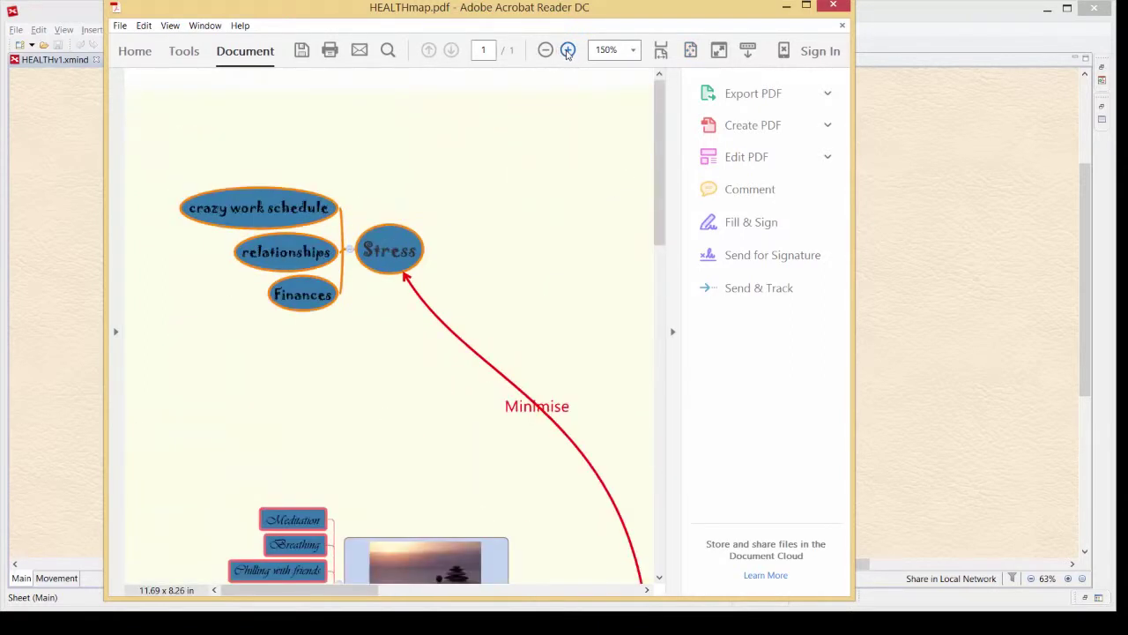
click(568, 50)
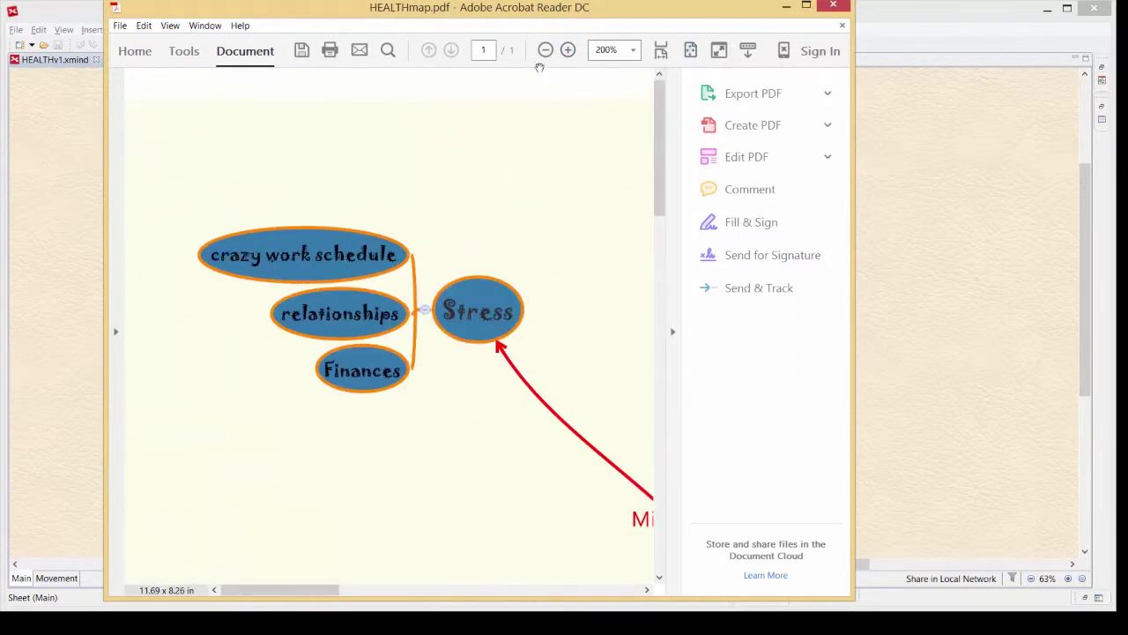
click(545, 50)
click(545, 50)
click(545, 50)
click(546, 50)
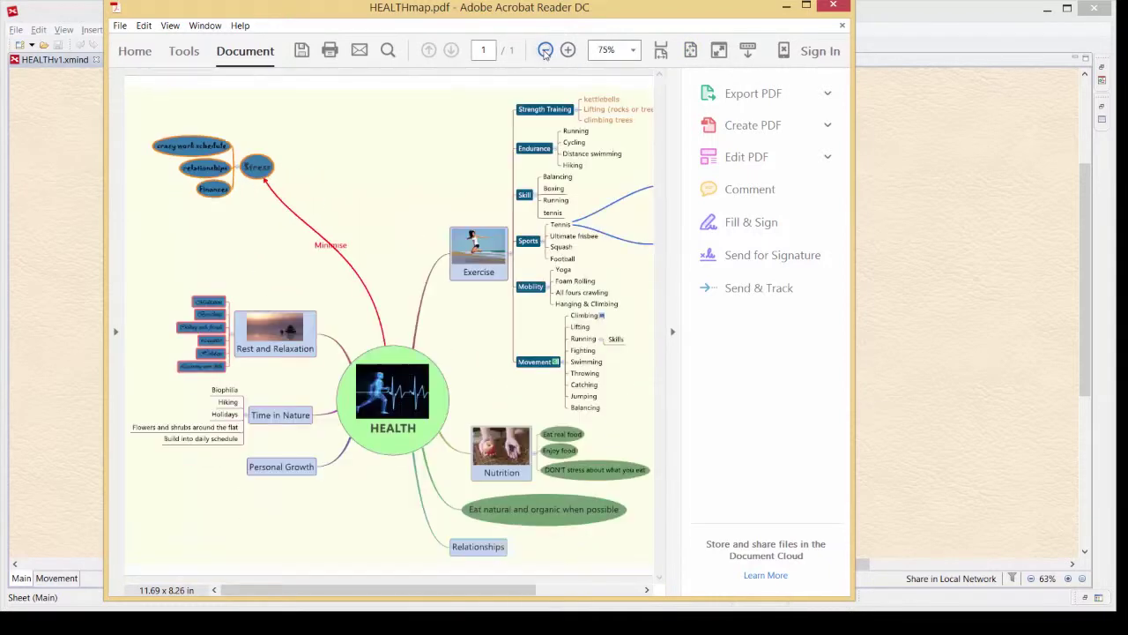
click(545, 50)
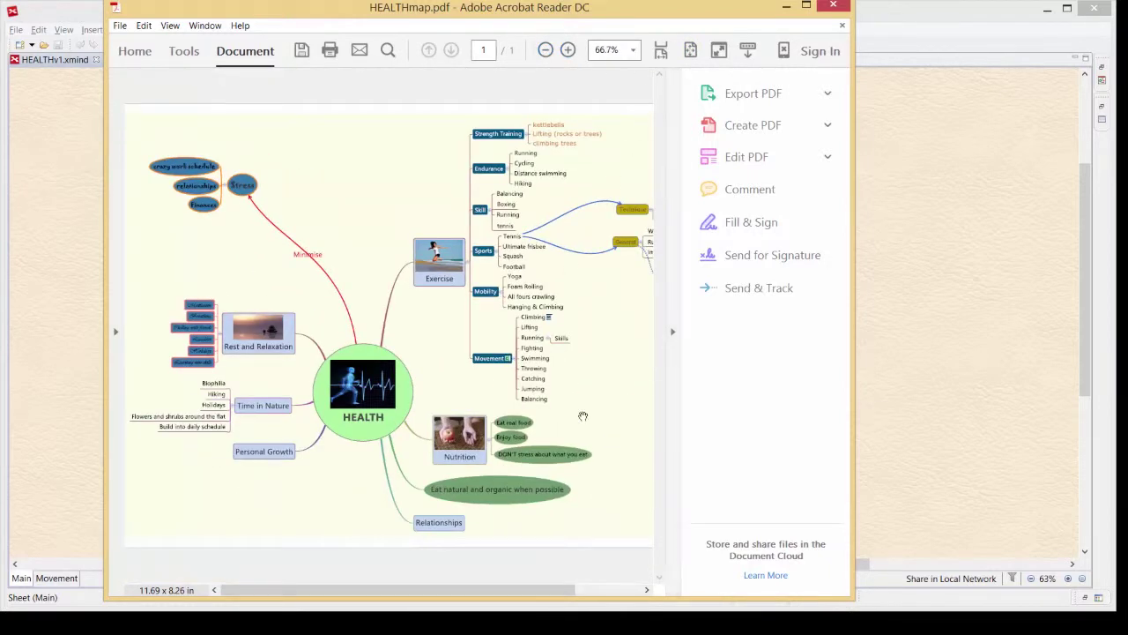
click(833, 5)
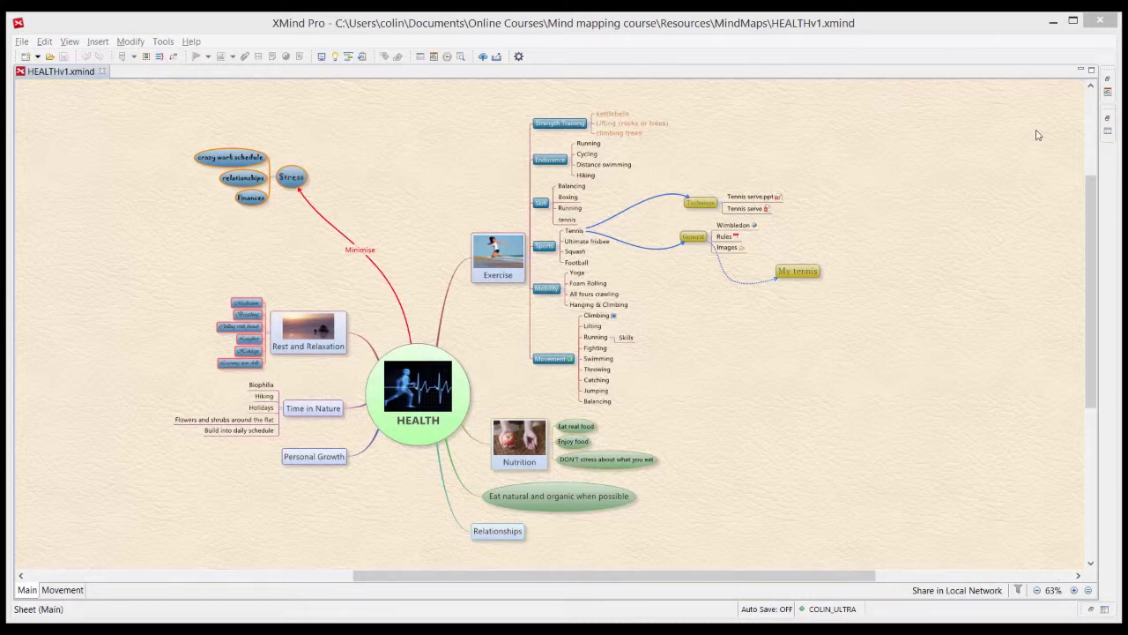
Step: Minimize XMind and open the HEALTH map's Prezi presentation from the taskbar
click(1052, 20)
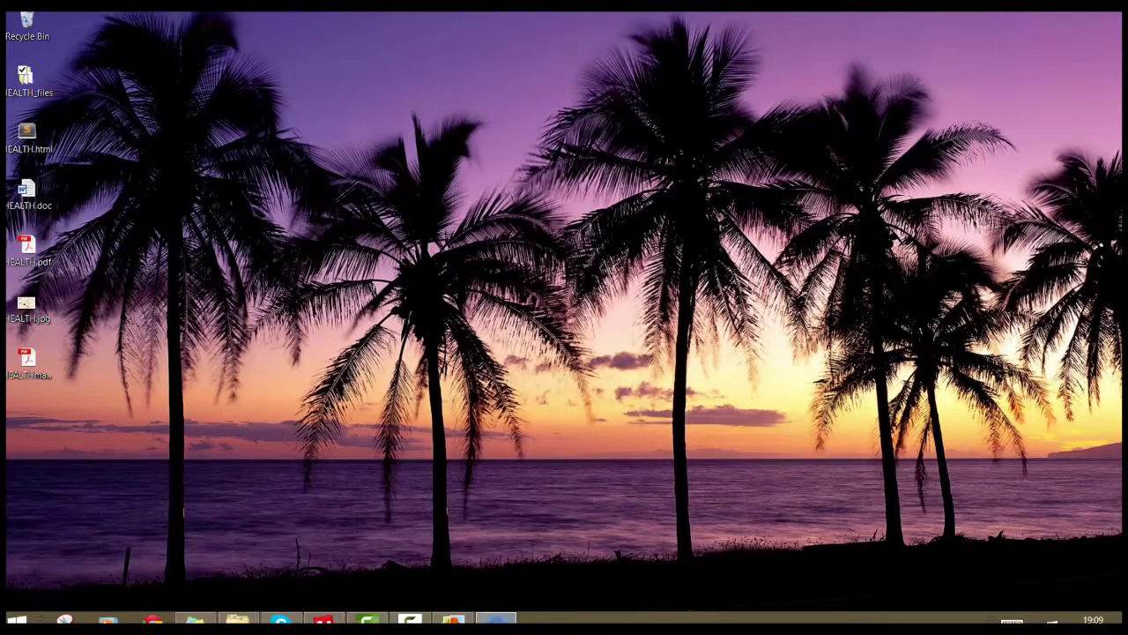
click(497, 620)
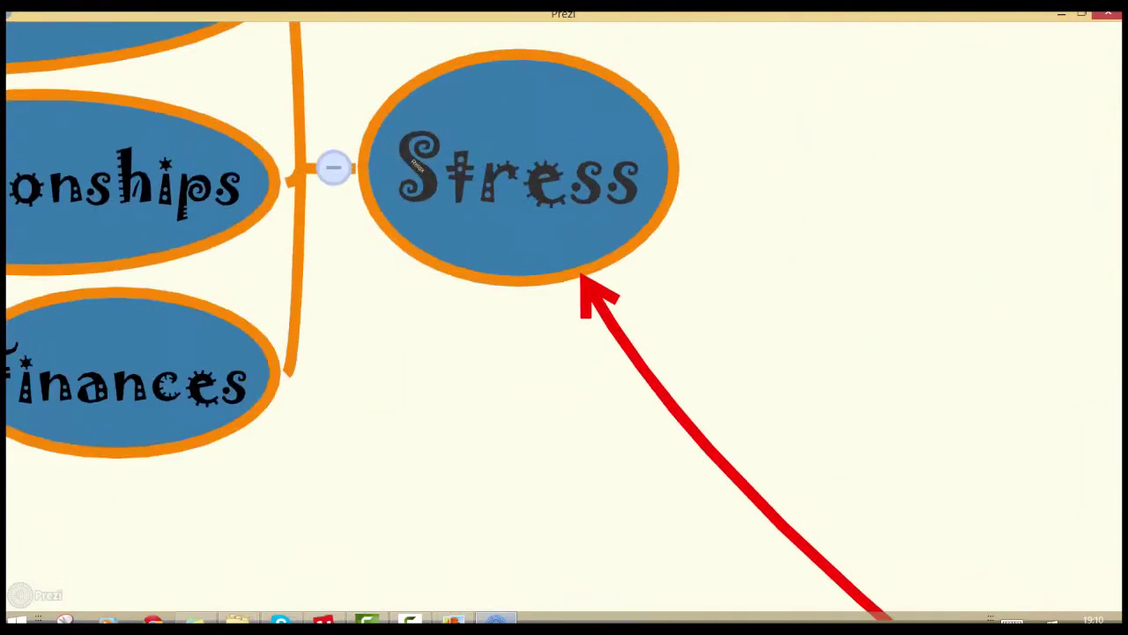
Step: Advance the Prezi presentation three steps, from Stress to the hidden Relax text
key(Right)
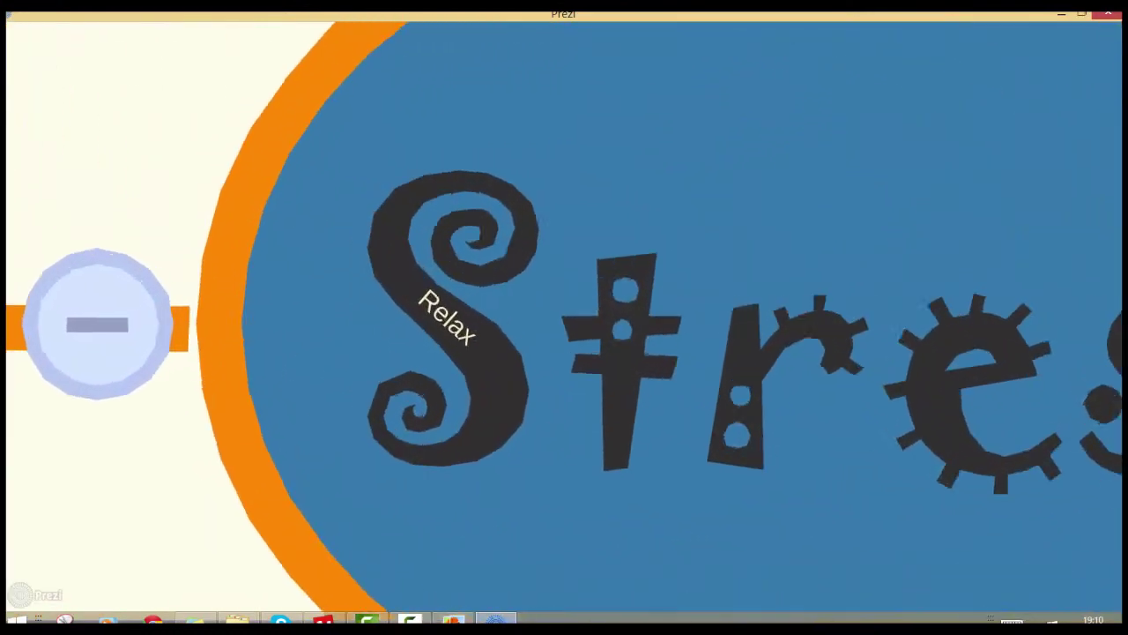
key(Right)
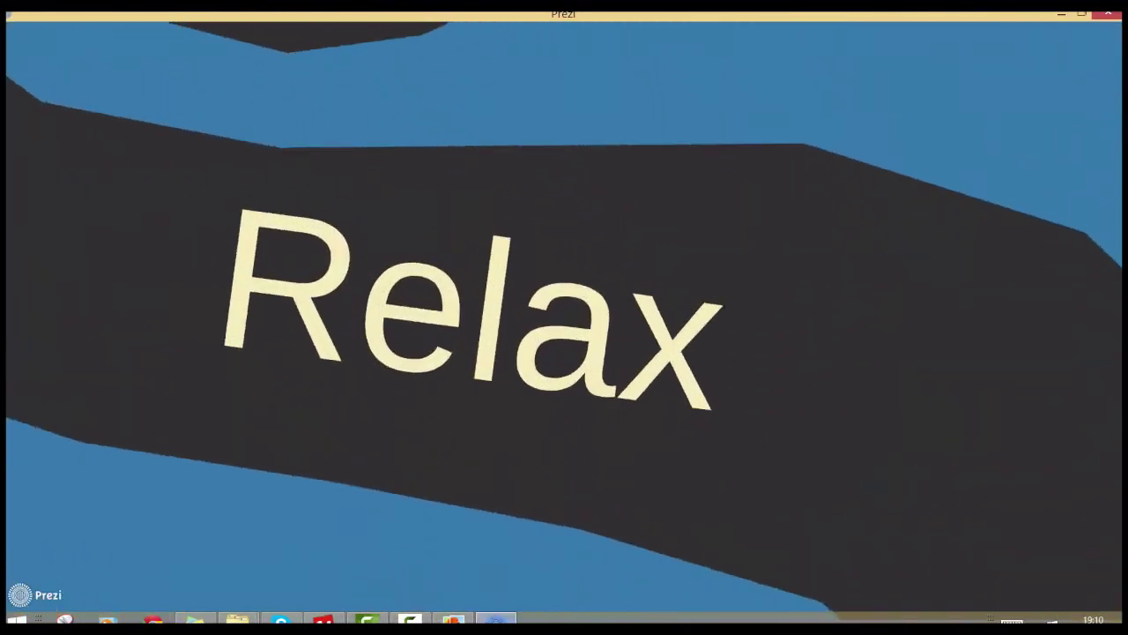
key(Right)
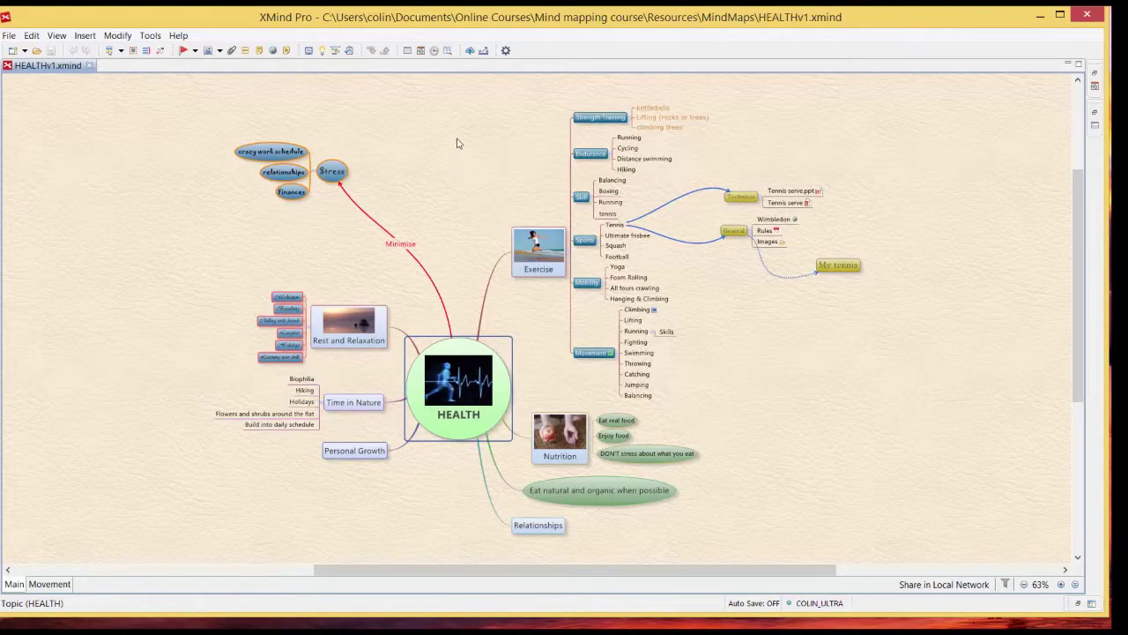
Step: Return to XMind Pro's HEALTH map and open the File menu
click(9, 36)
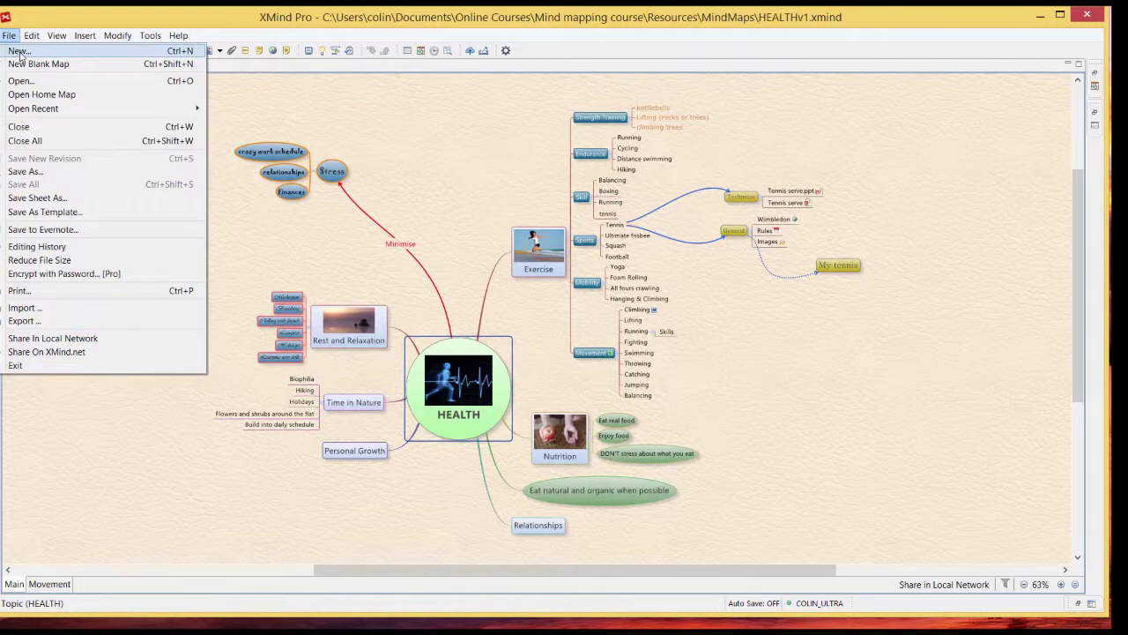
Step: Create a new workbook from the Weight-loss Program template, briefly checking the central topic's properties
click(20, 52)
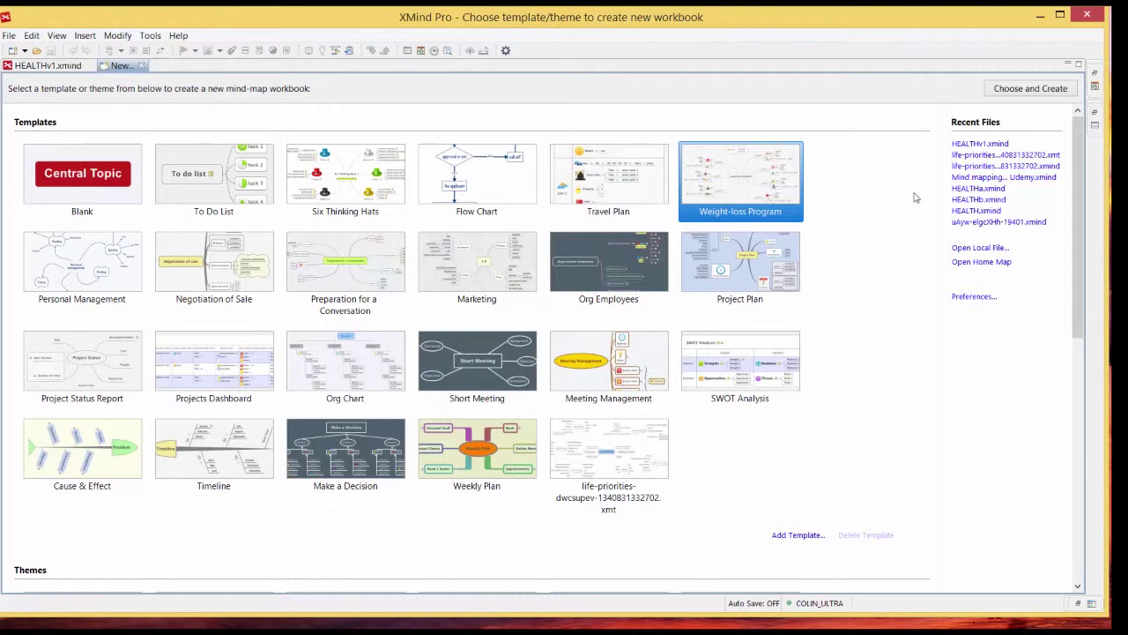
double_click(768, 180)
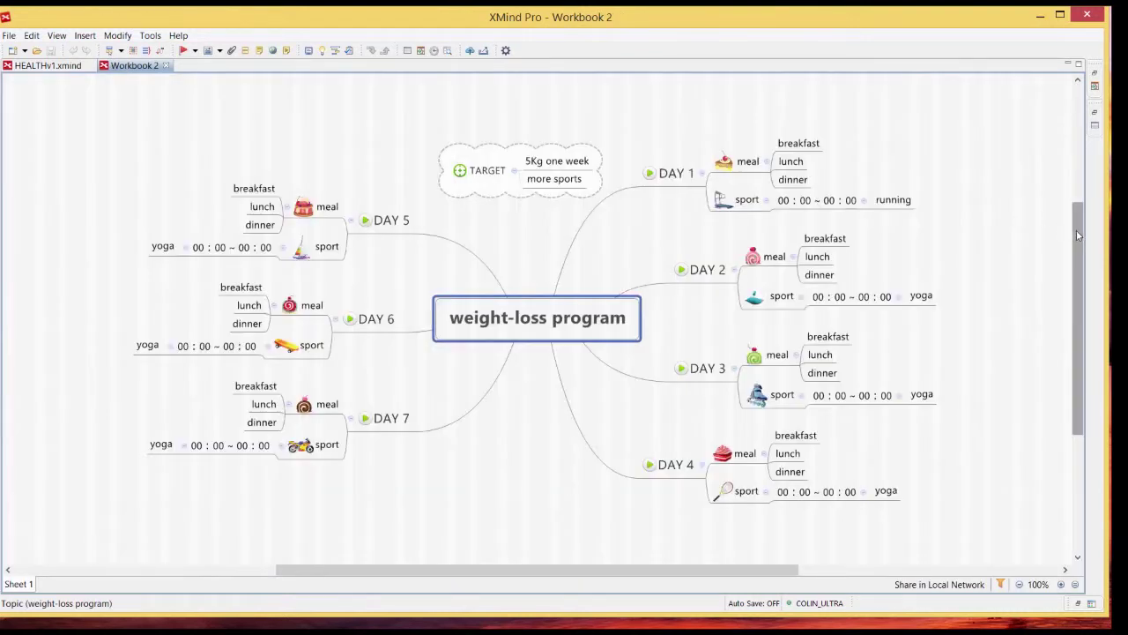
scroll(1077, 227, up, 1)
scroll(1075, 228, down, 1)
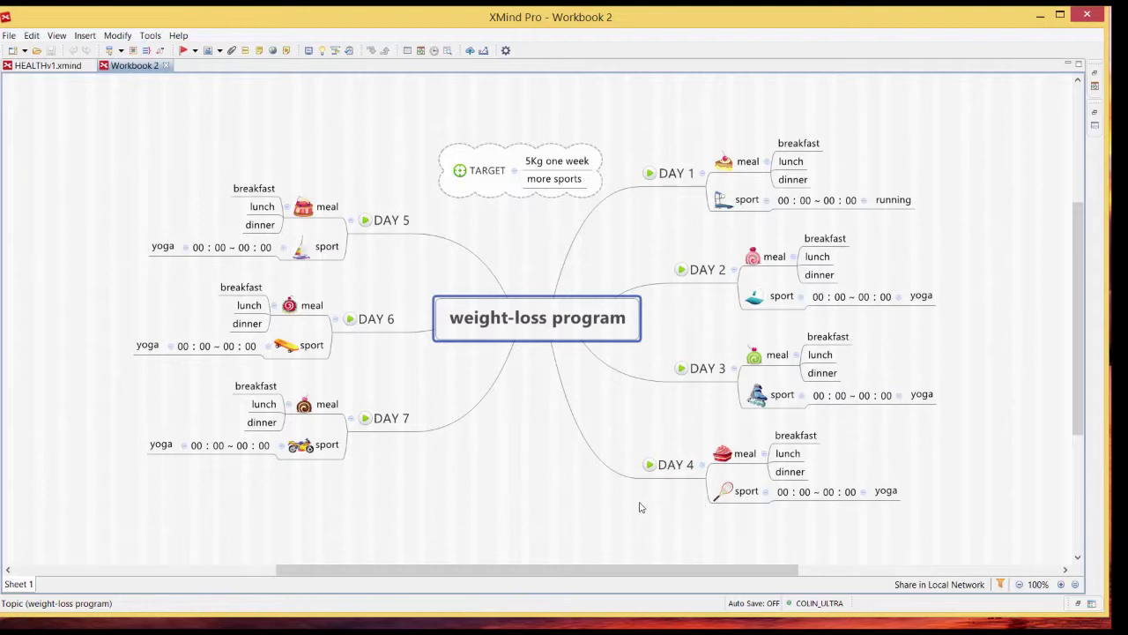
key(alt+Return)
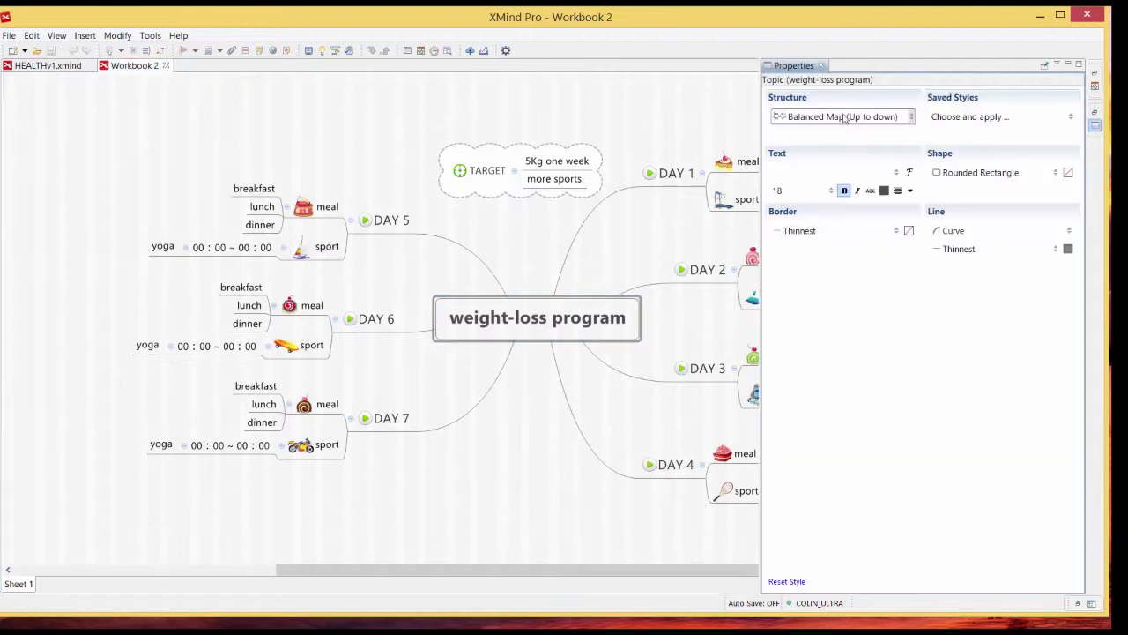
click(700, 182)
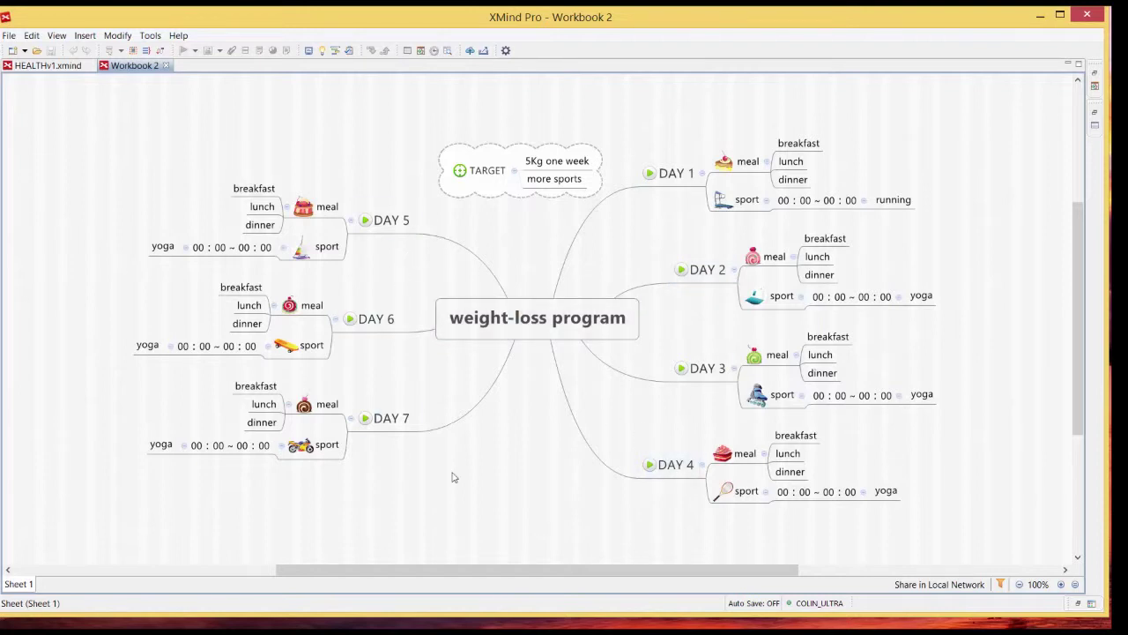
Step: Export the weight-loss program map to Microsoft PowerPoint with Separate Overview Pictures enabled
click(483, 50)
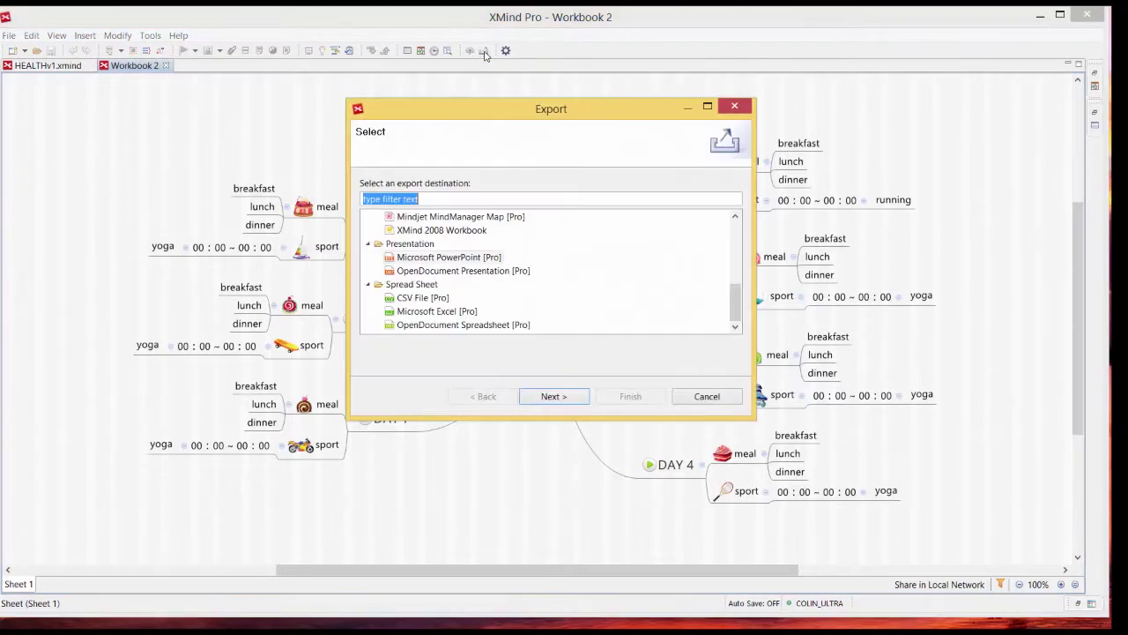
click(483, 261)
click(570, 397)
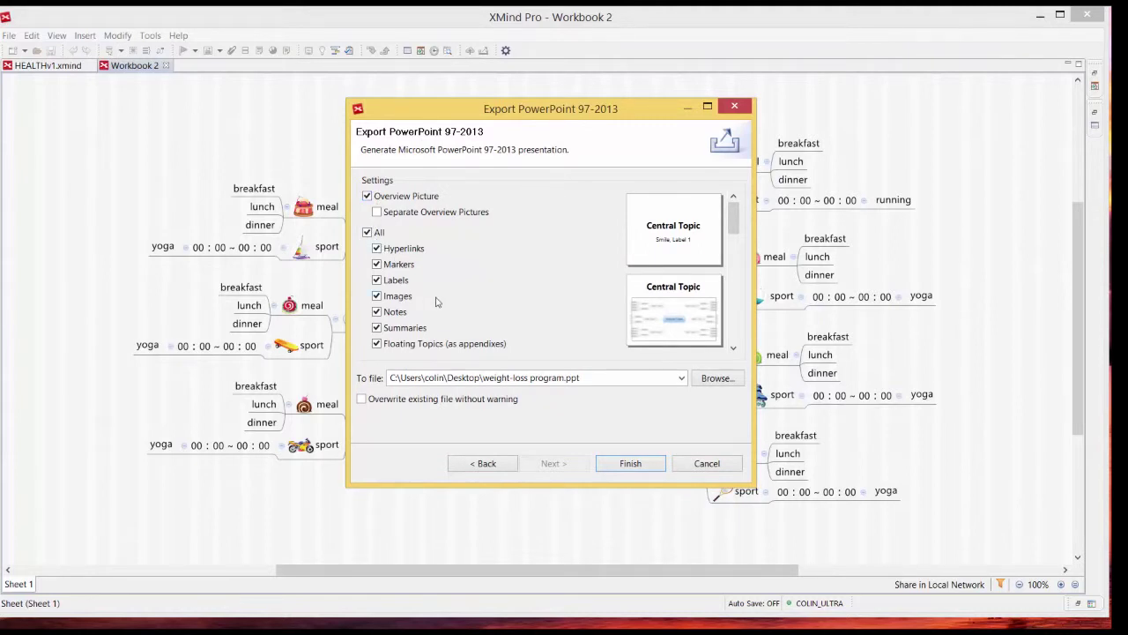
click(378, 213)
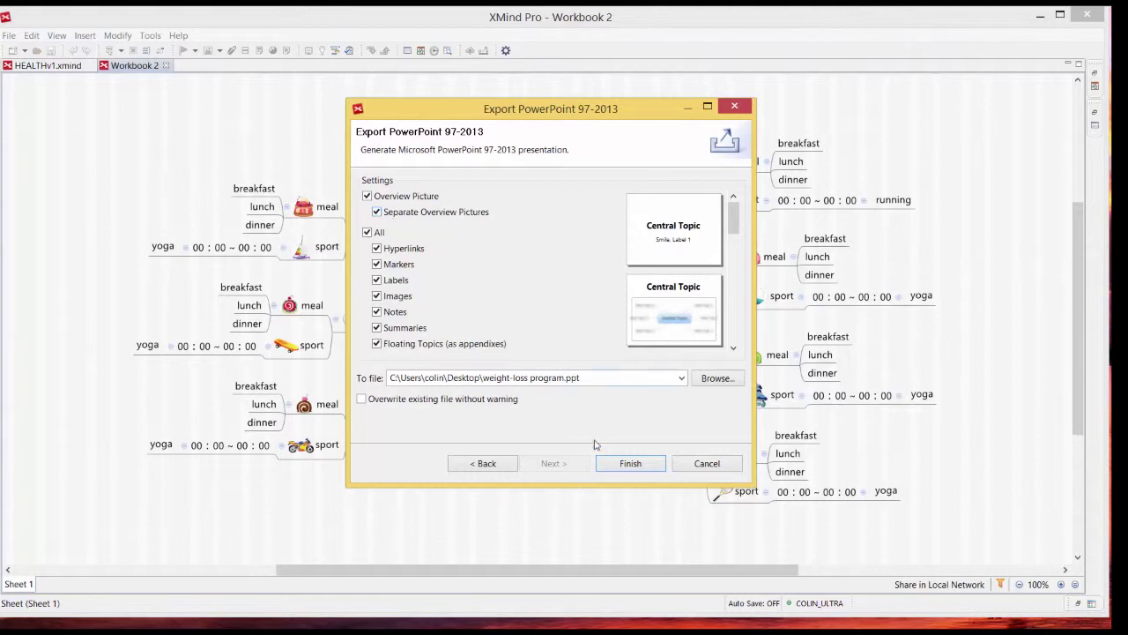
click(639, 468)
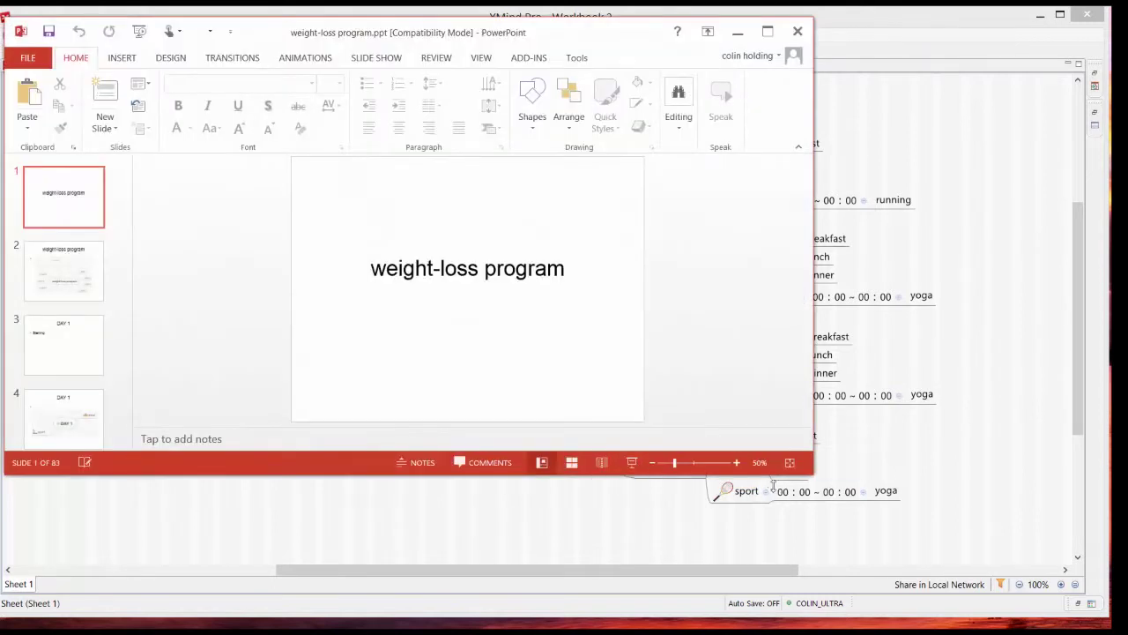
Step: Enlarge the PowerPoint window to view the weight-loss program slides at a bigger size
drag(812, 472, 979, 545)
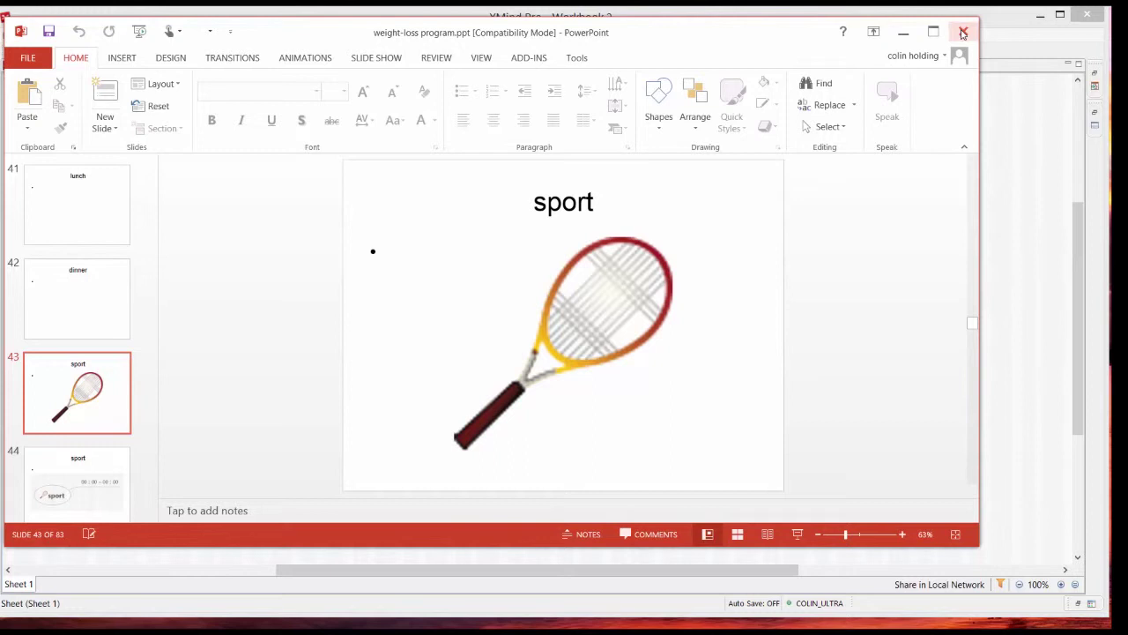
Step: Close PowerPoint and set the weight-loss map's structure to Tree Chart (Right)
click(963, 32)
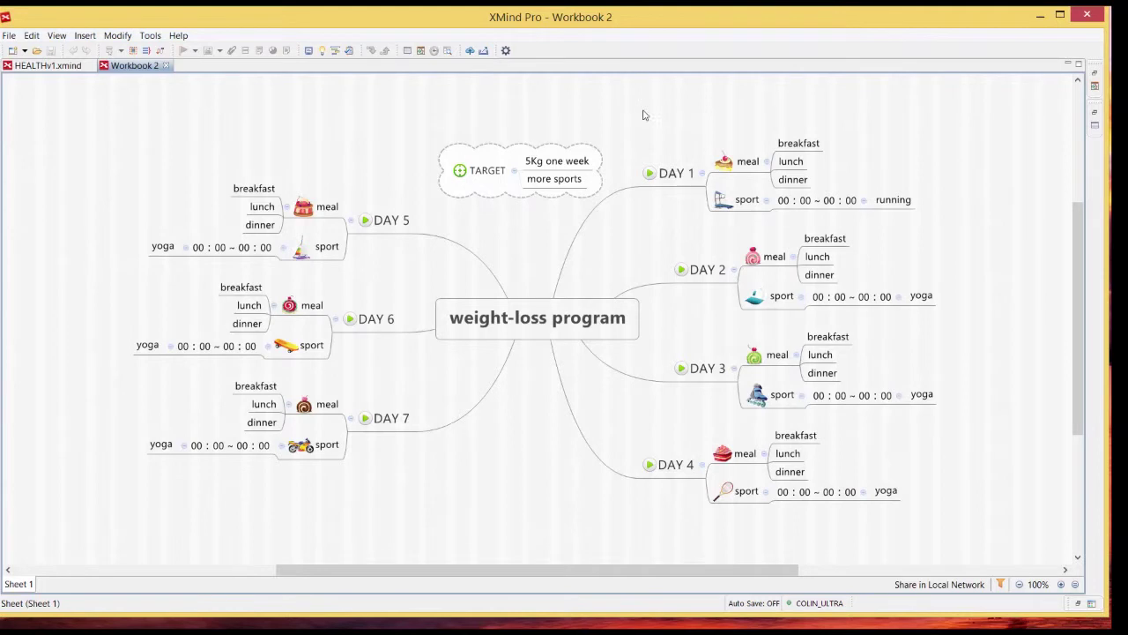
click(550, 328)
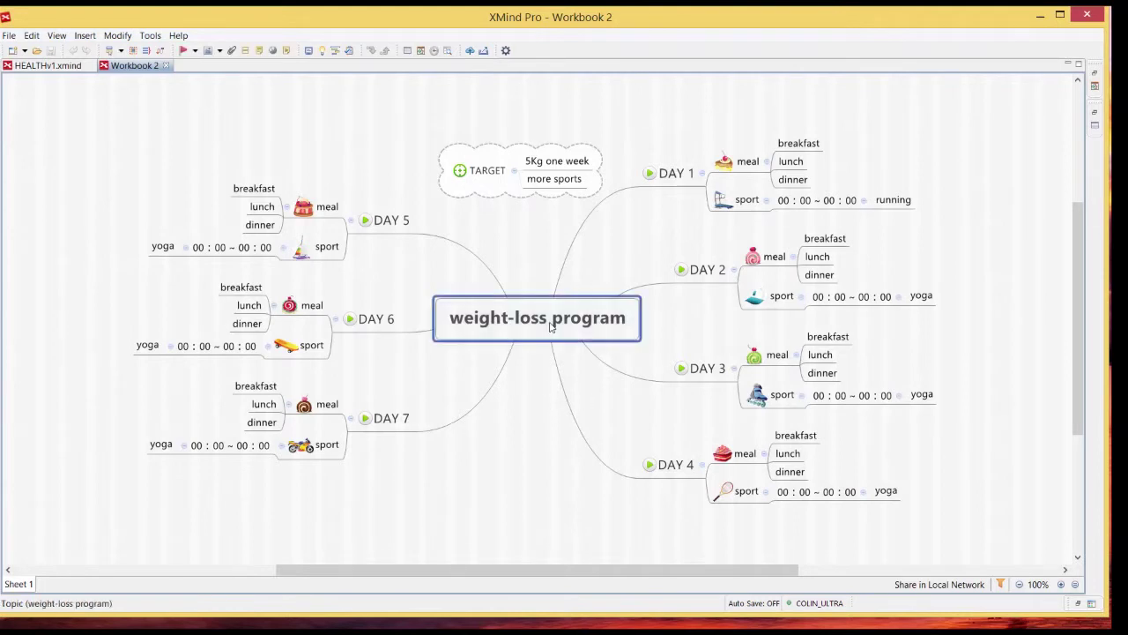
key(alt+Return)
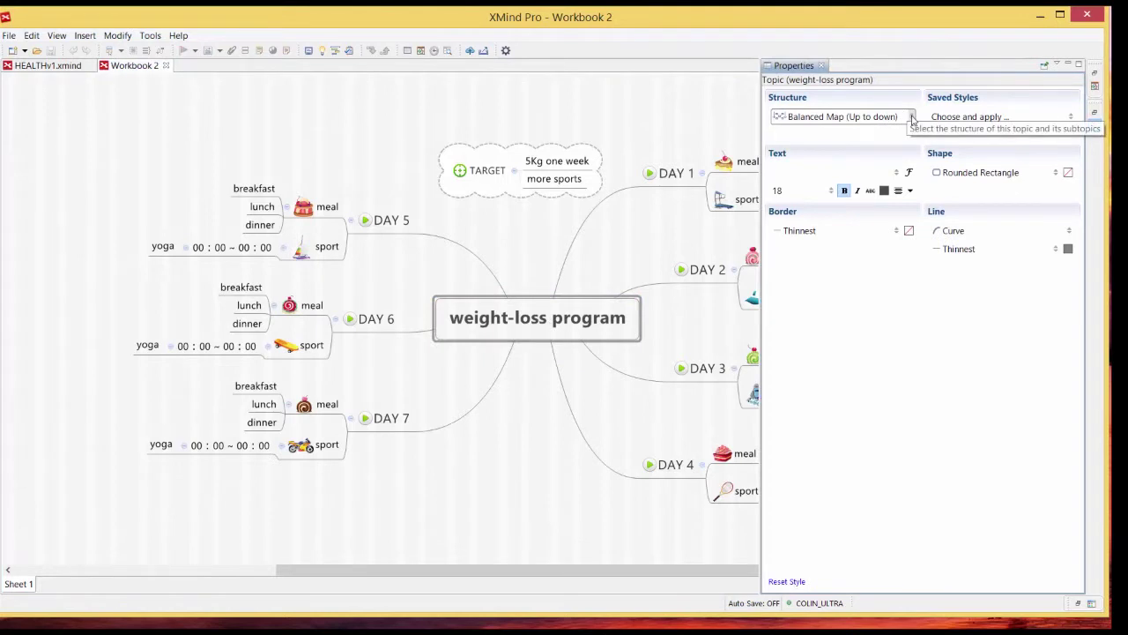
click(912, 118)
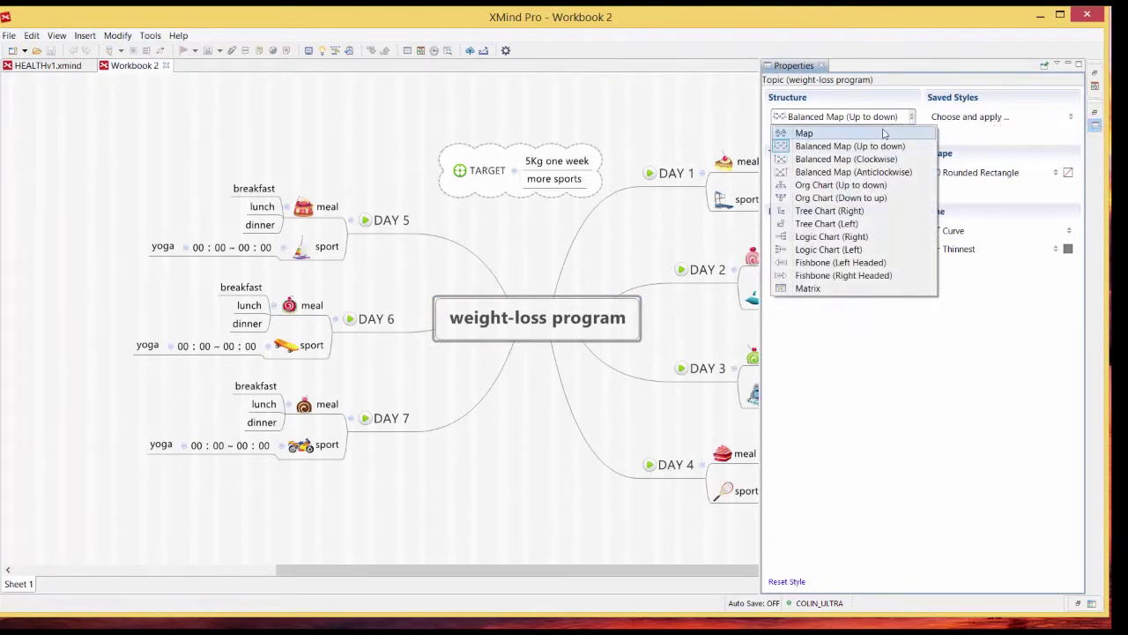
click(846, 213)
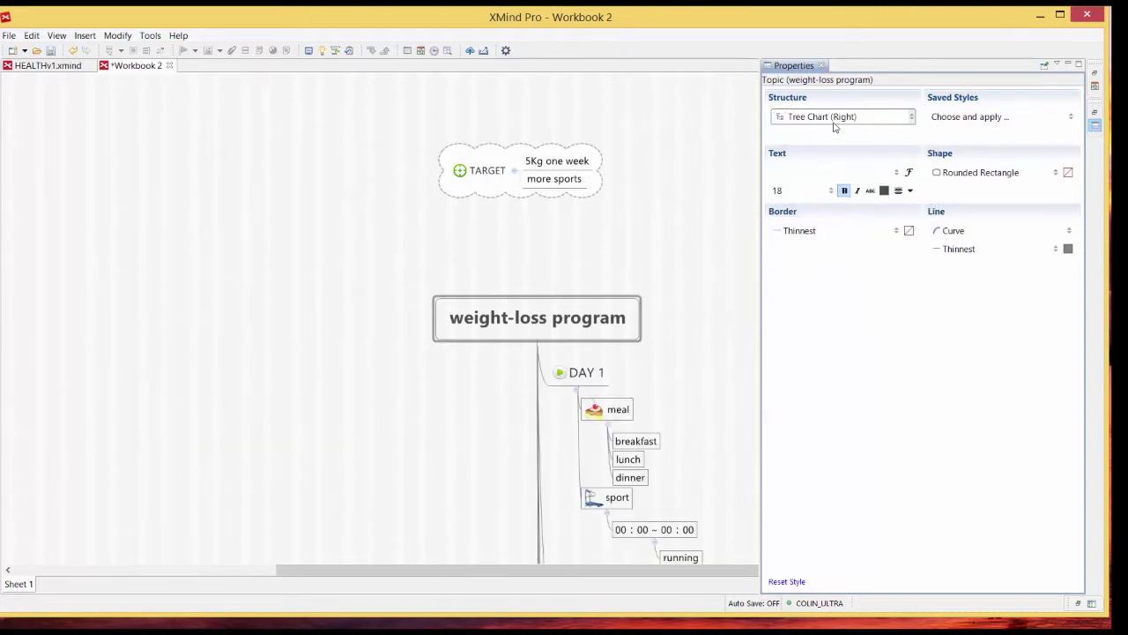
Step: Hide the Properties panel and scroll through the tree-chart map
click(1067, 64)
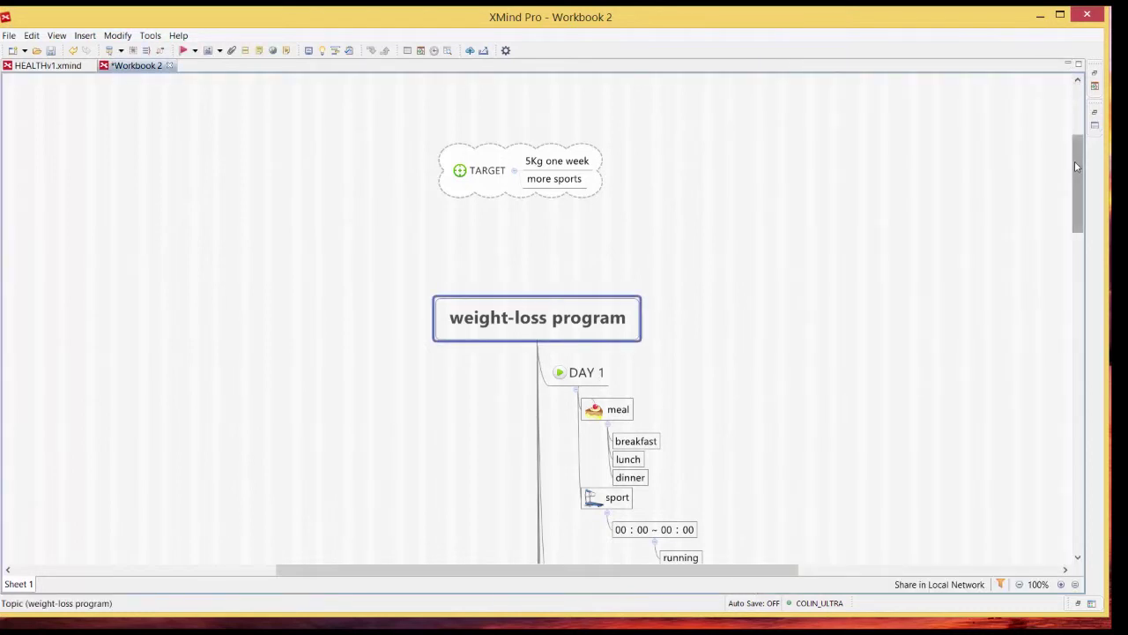
drag(1075, 161, 1076, 203)
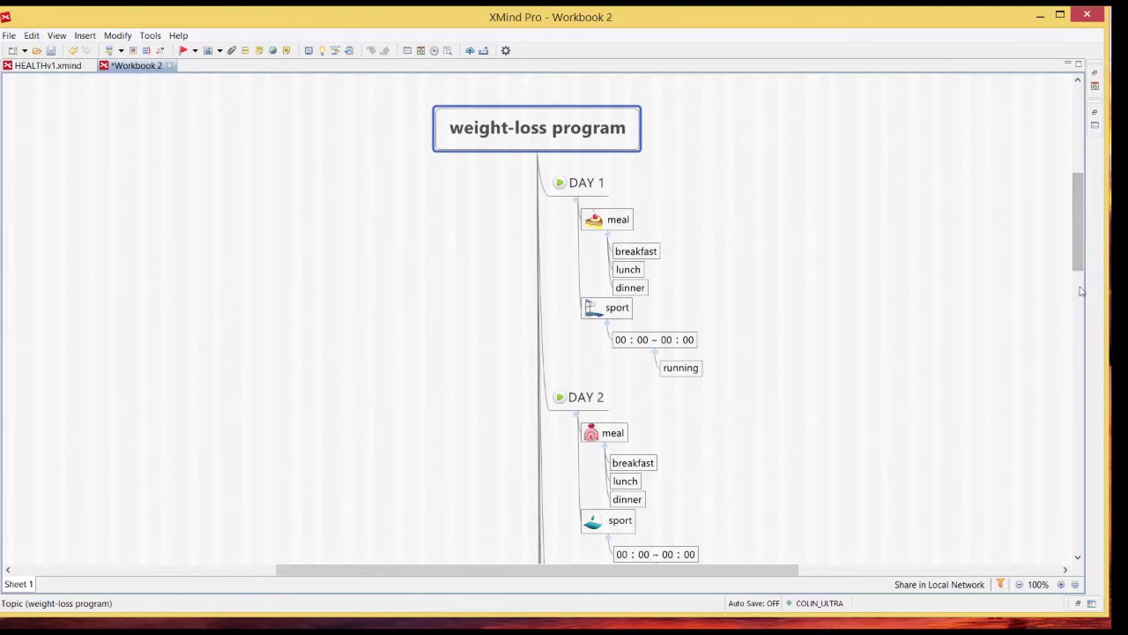
drag(1080, 275, 1075, 353)
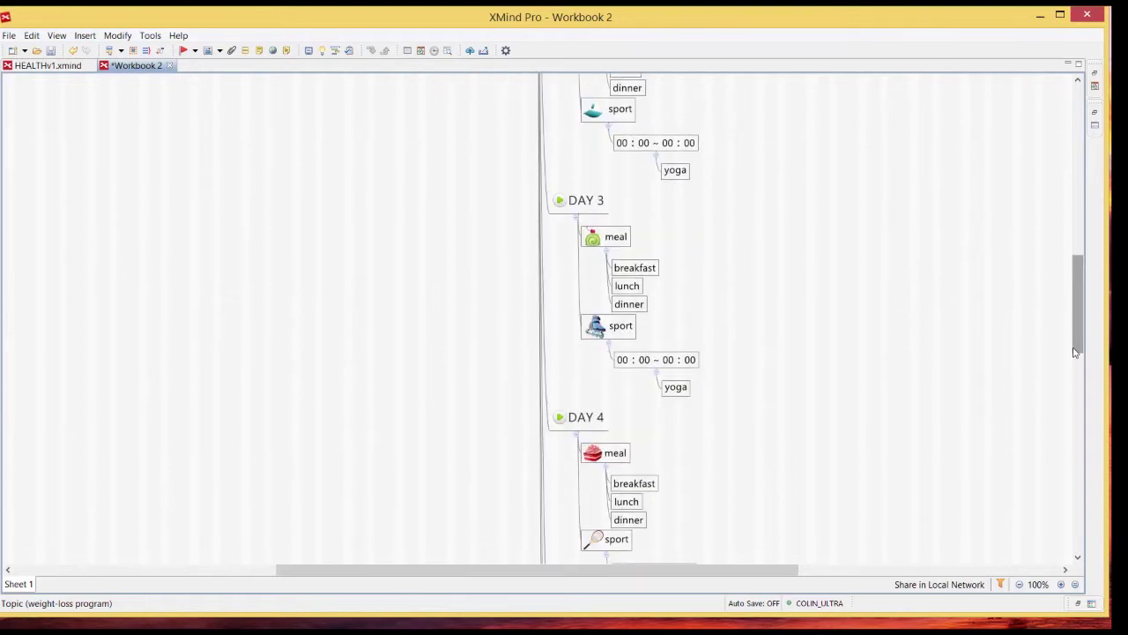
drag(1078, 342, 1056, 241)
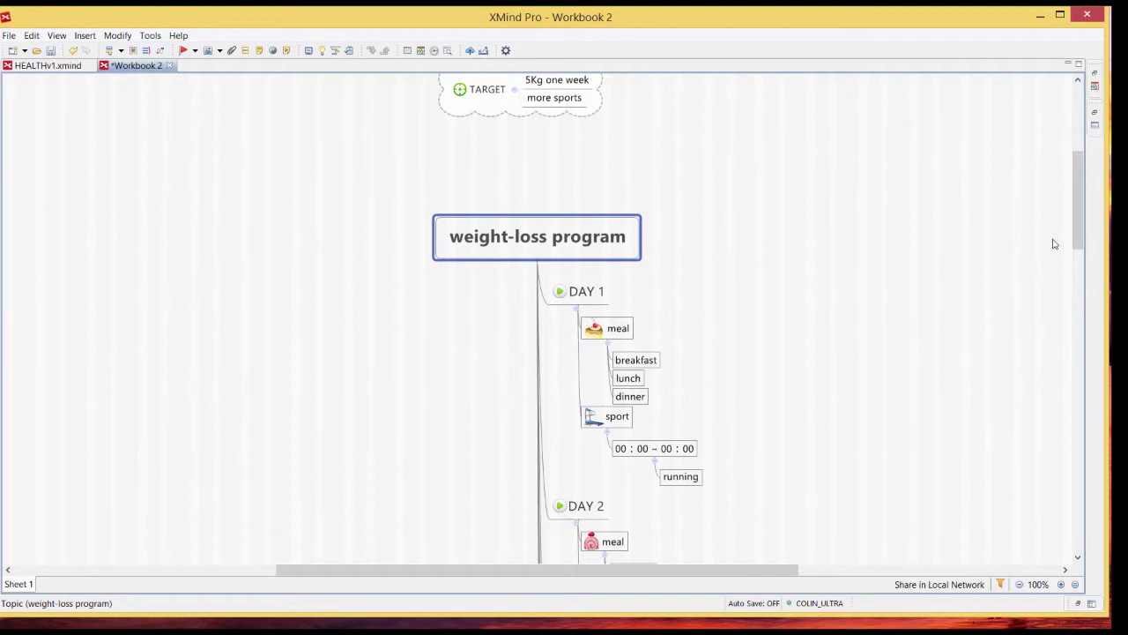
drag(1078, 239, 1081, 244)
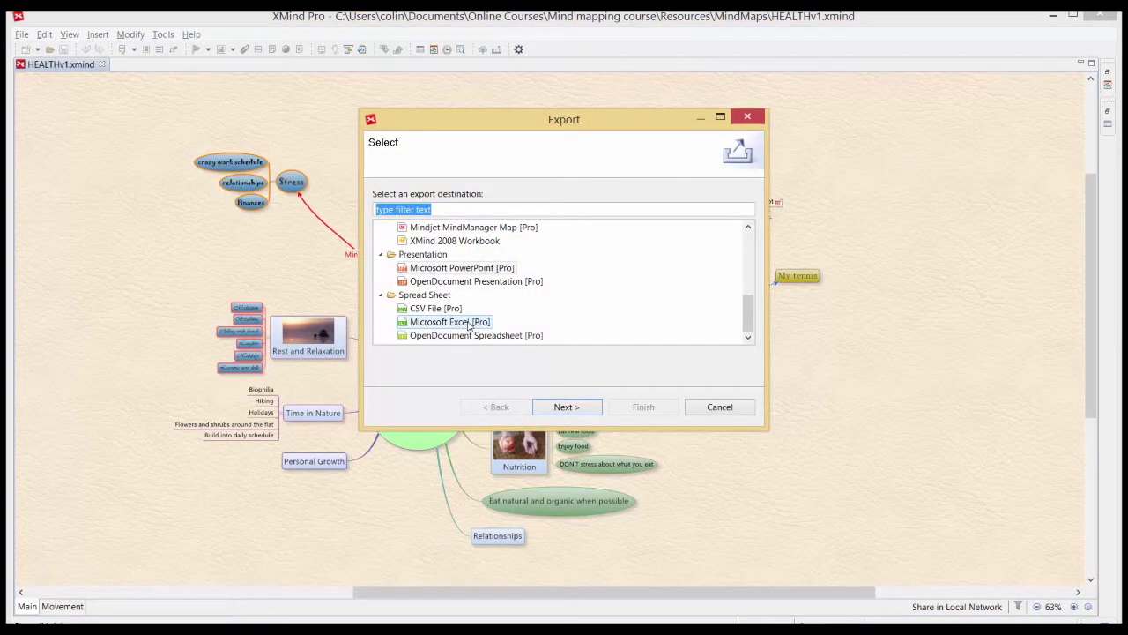
Step: Export the HEALTH map to Microsoft Excel as HEALTH.xls using the Merged Cell layout
click(472, 326)
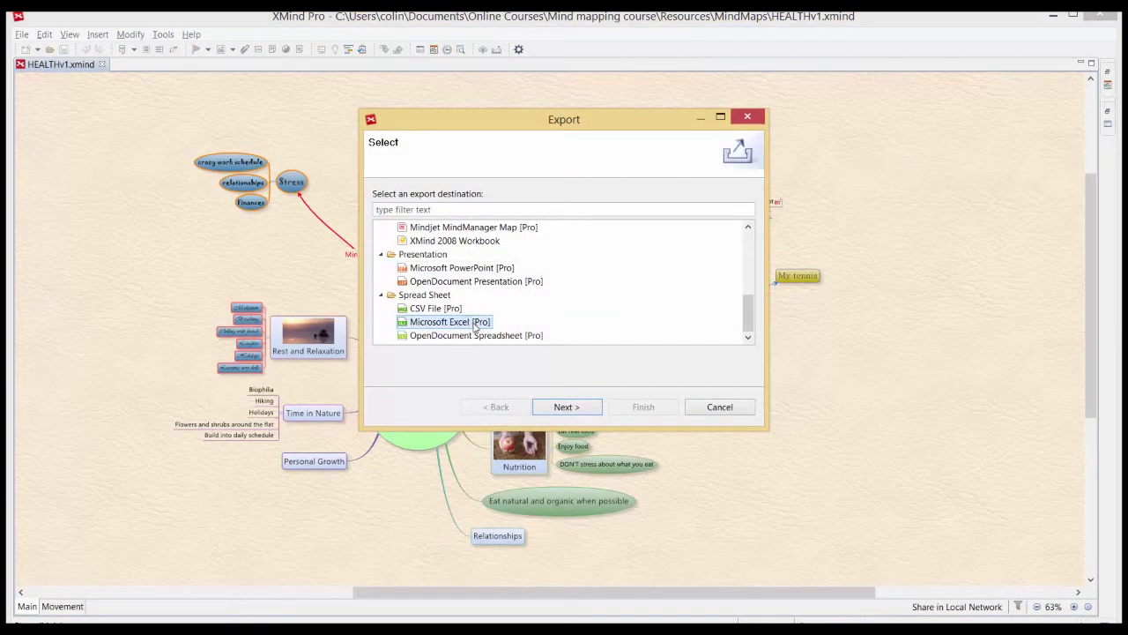
click(579, 407)
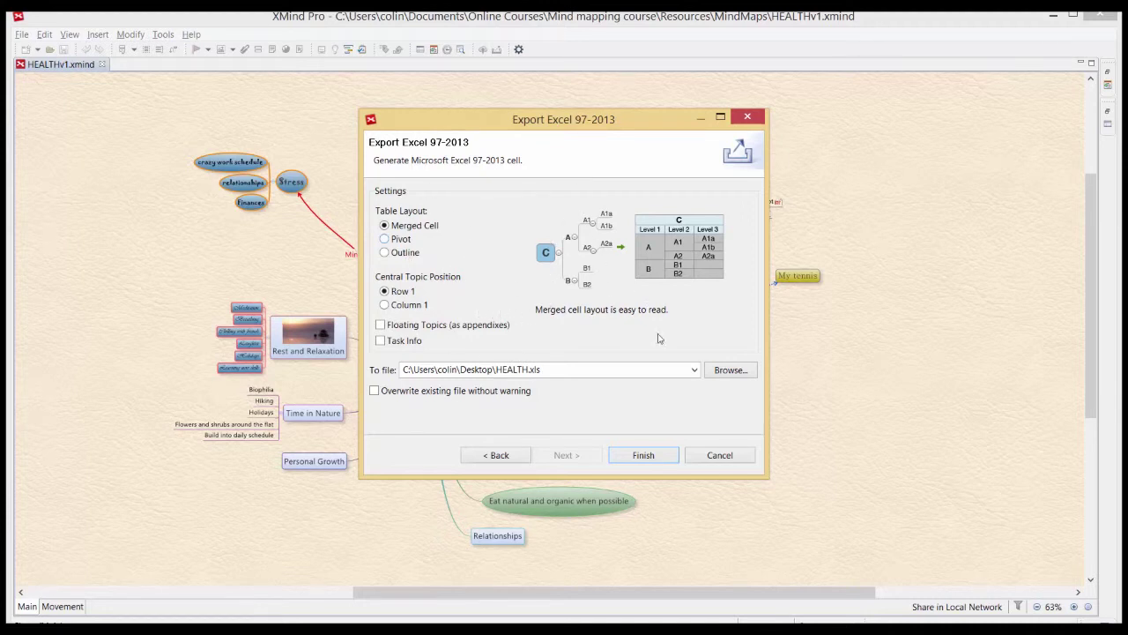
click(643, 455)
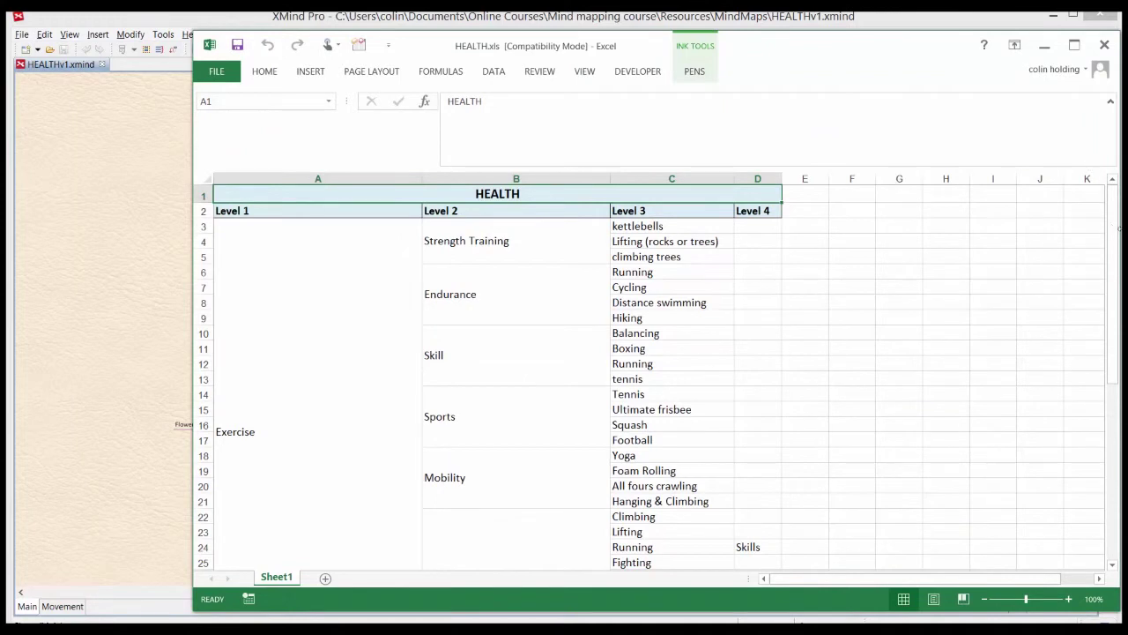
drag(1112, 228, 1062, 205)
click(942, 209)
Step: Close Excel and save a Map Shot of the Rest and Relaxation branch as Map Shot 4.png
click(1106, 46)
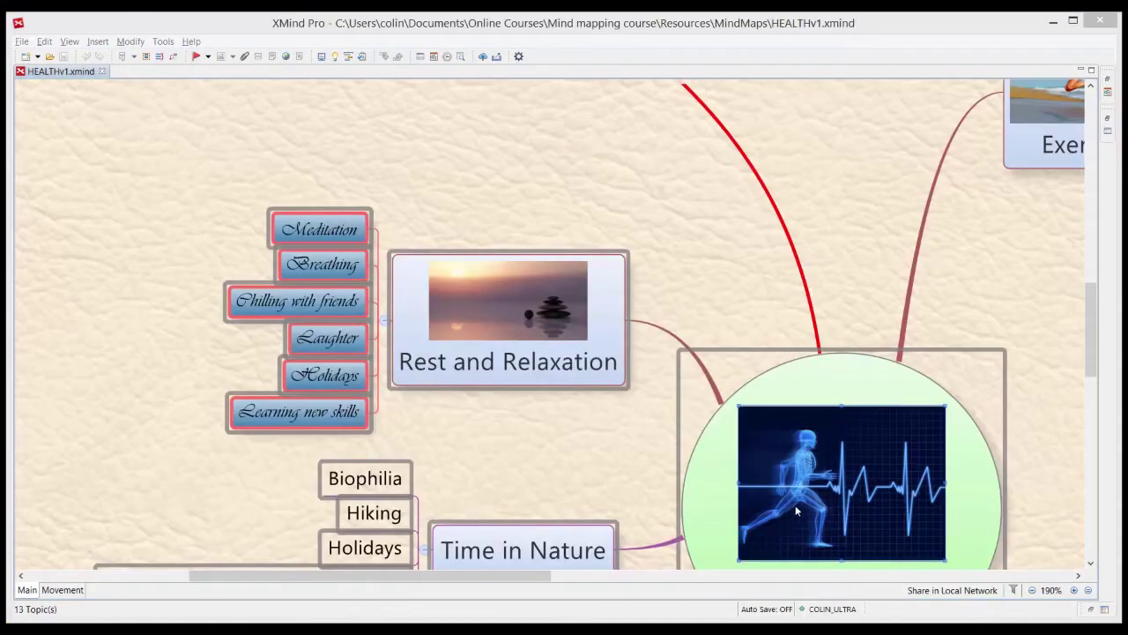
click(756, 308)
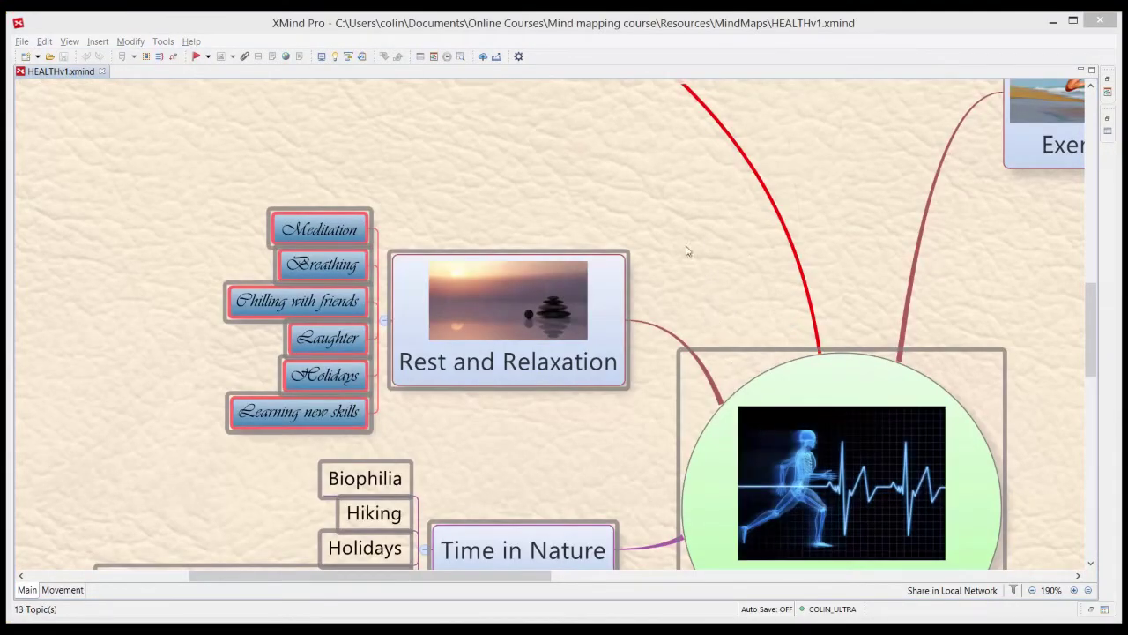
click(164, 41)
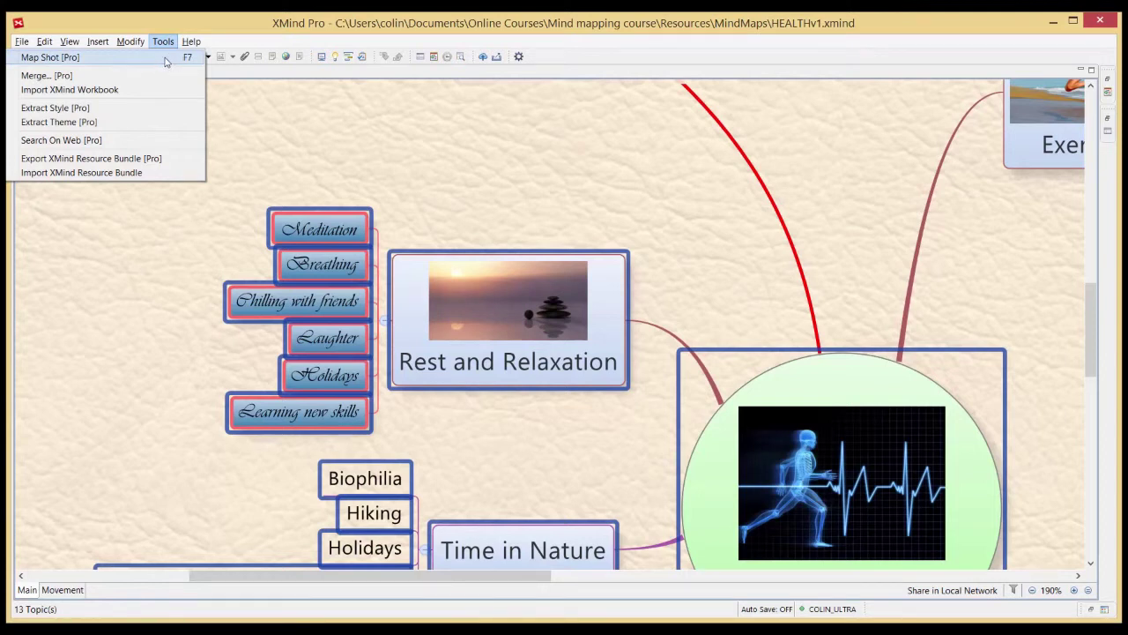
click(167, 58)
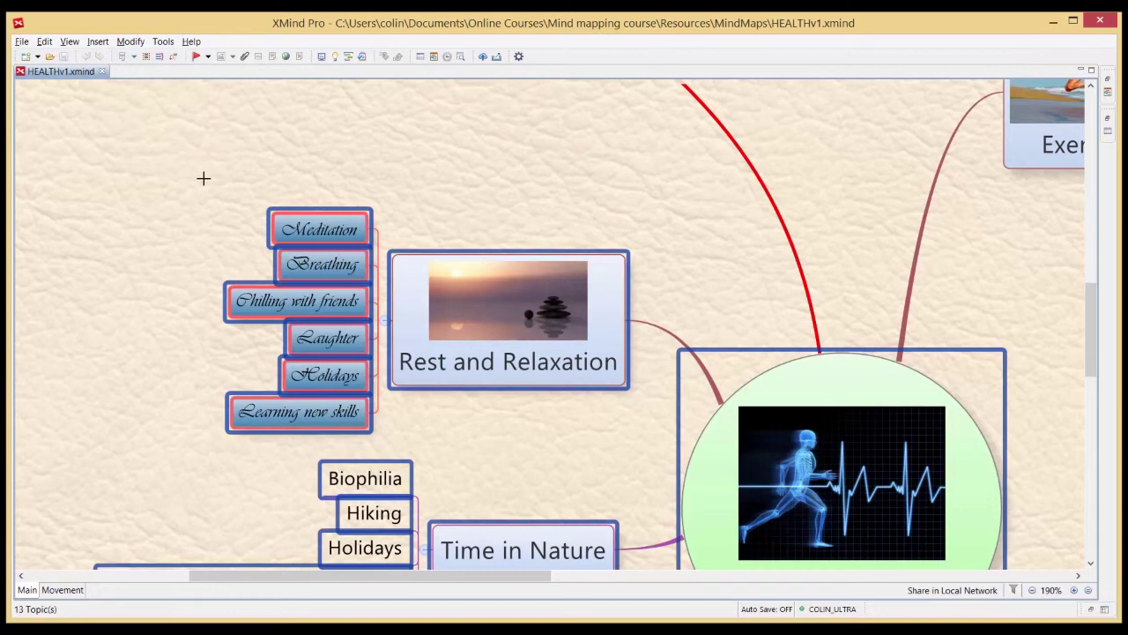
drag(211, 177, 657, 451)
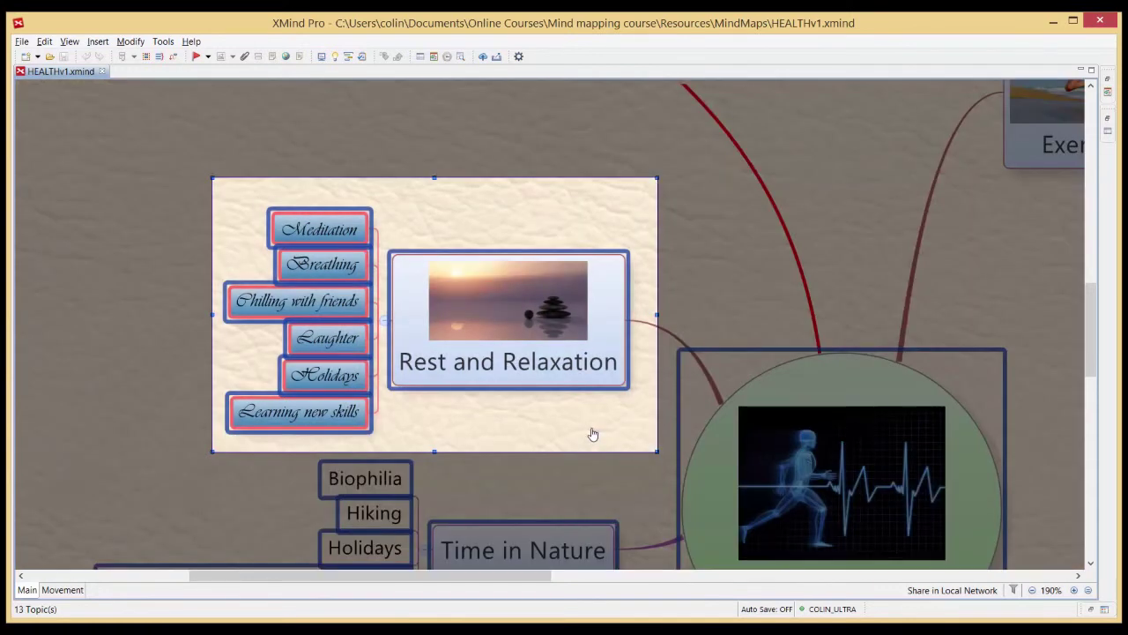
double_click(592, 433)
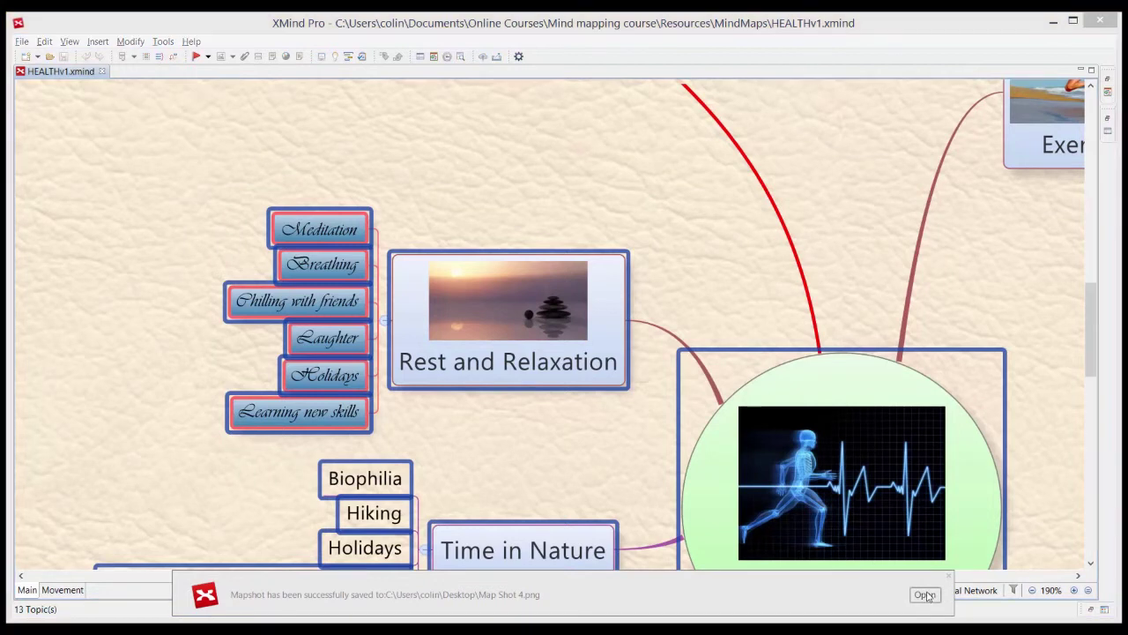
click(926, 596)
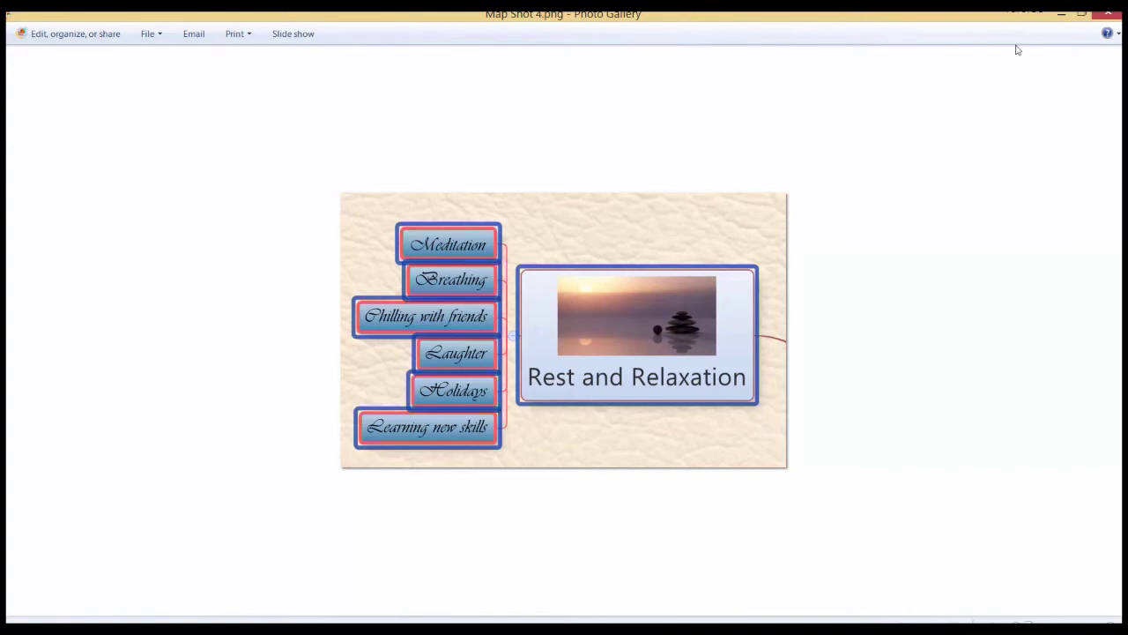
click(1065, 16)
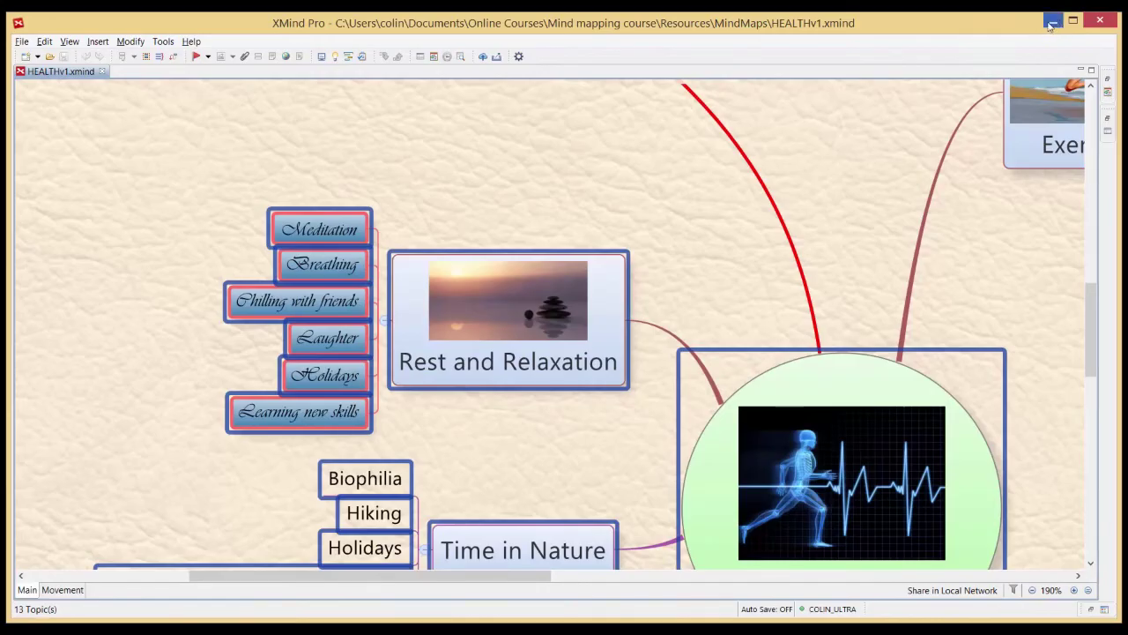